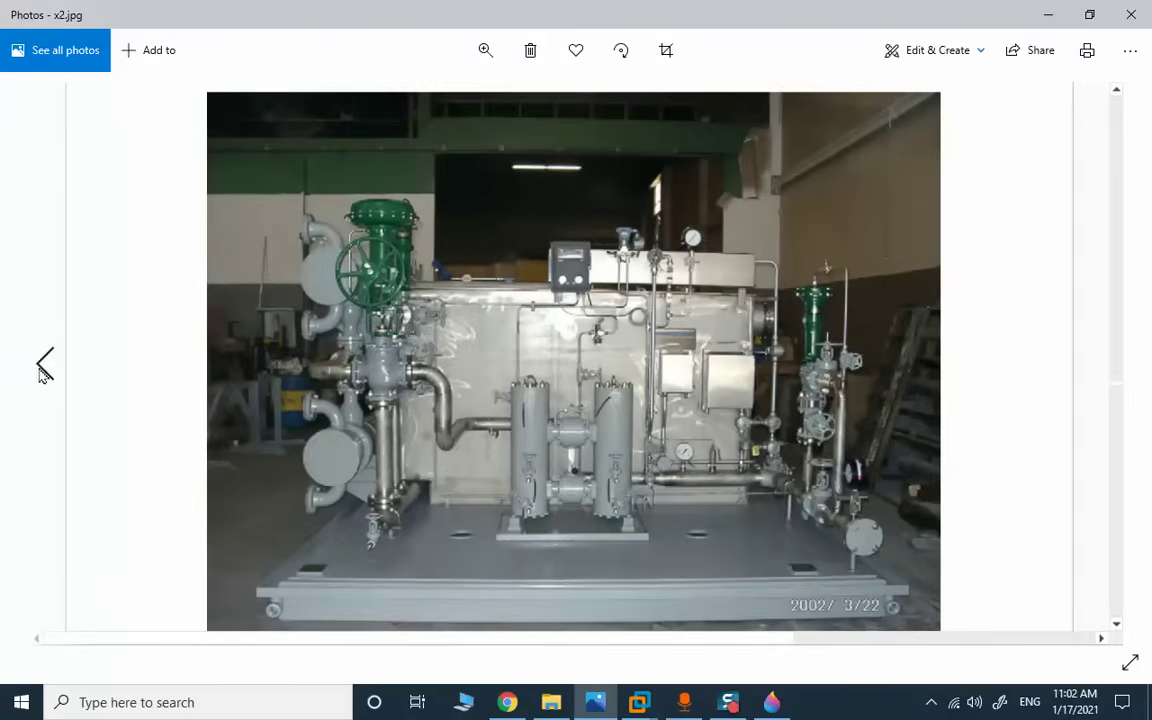
Switch to the STEP 7_FH_COMP virtual machine in full screen and display its Oil Circuit page.
left_click(45, 368)
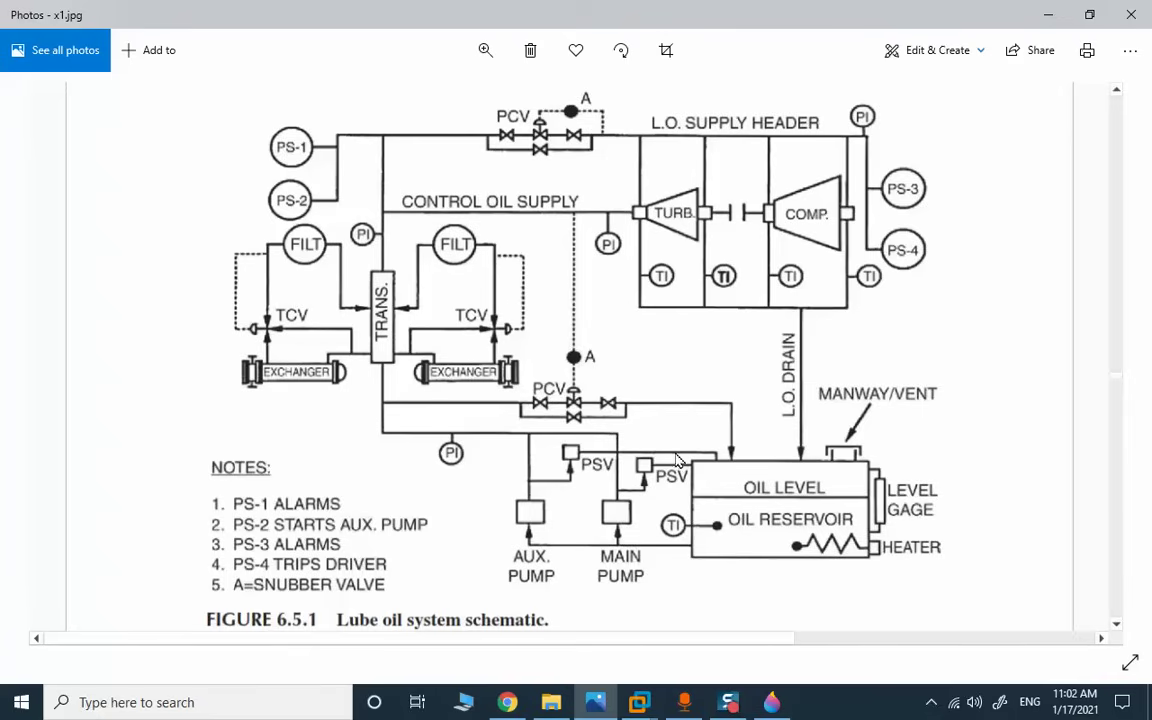
mouse_move(638, 702)
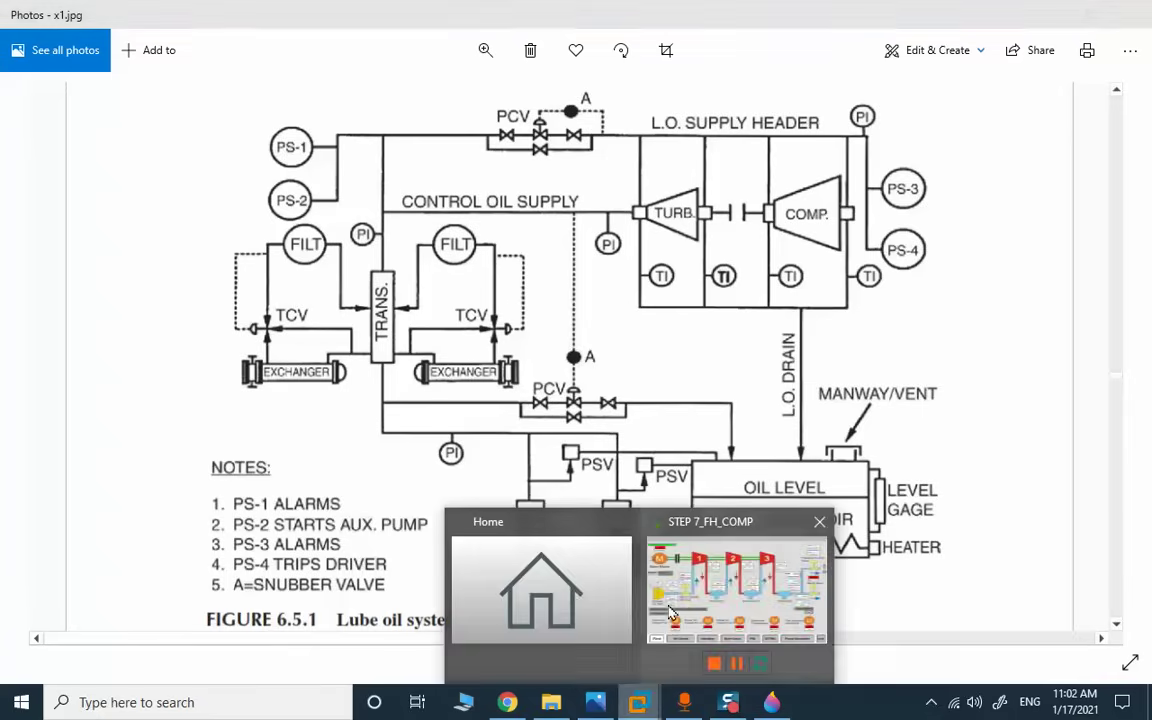
left_click(678, 588)
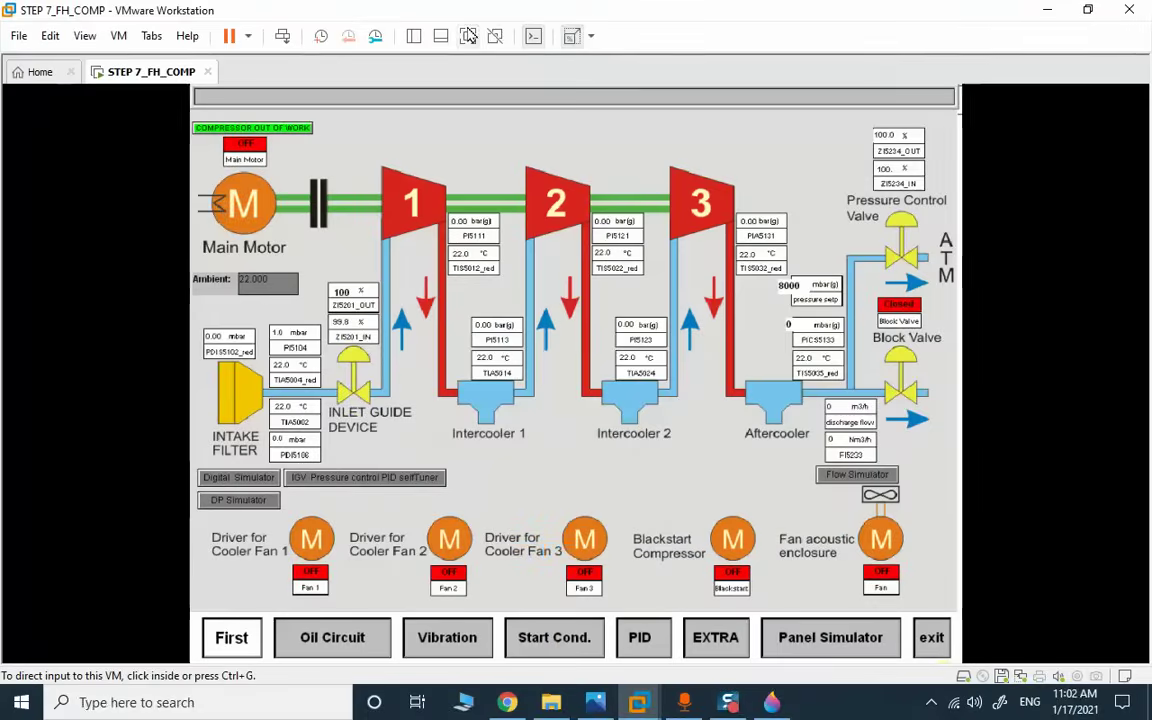
left_click(700, 553)
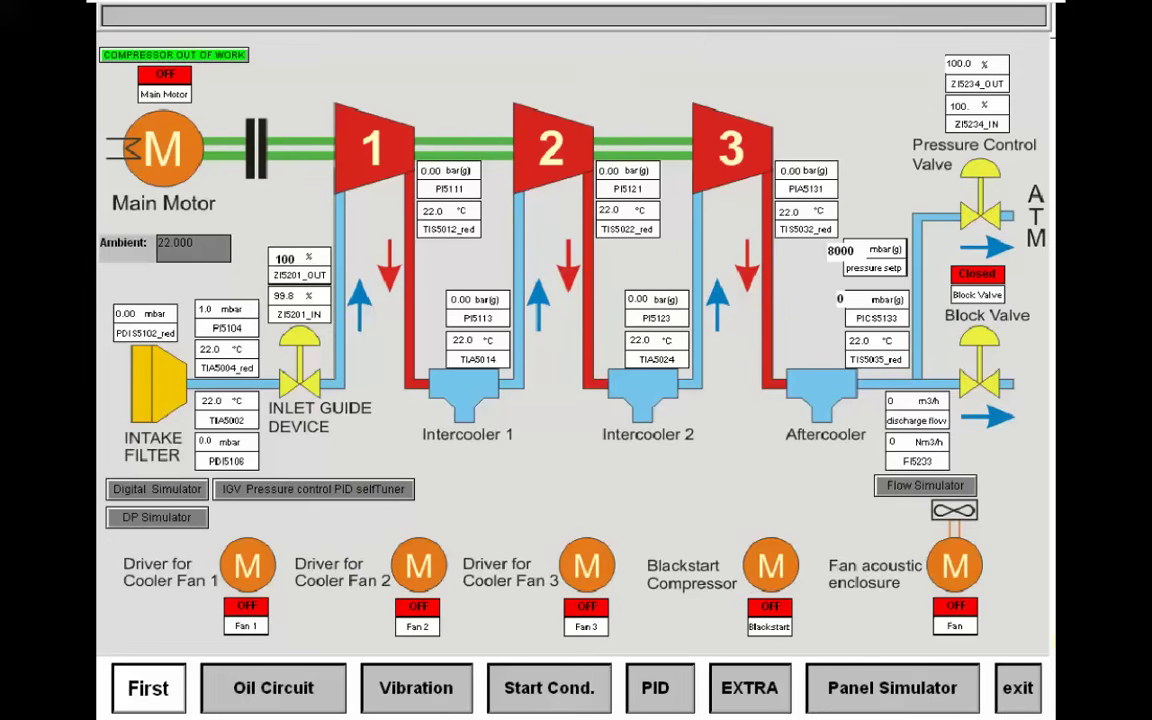
left_click(307, 700)
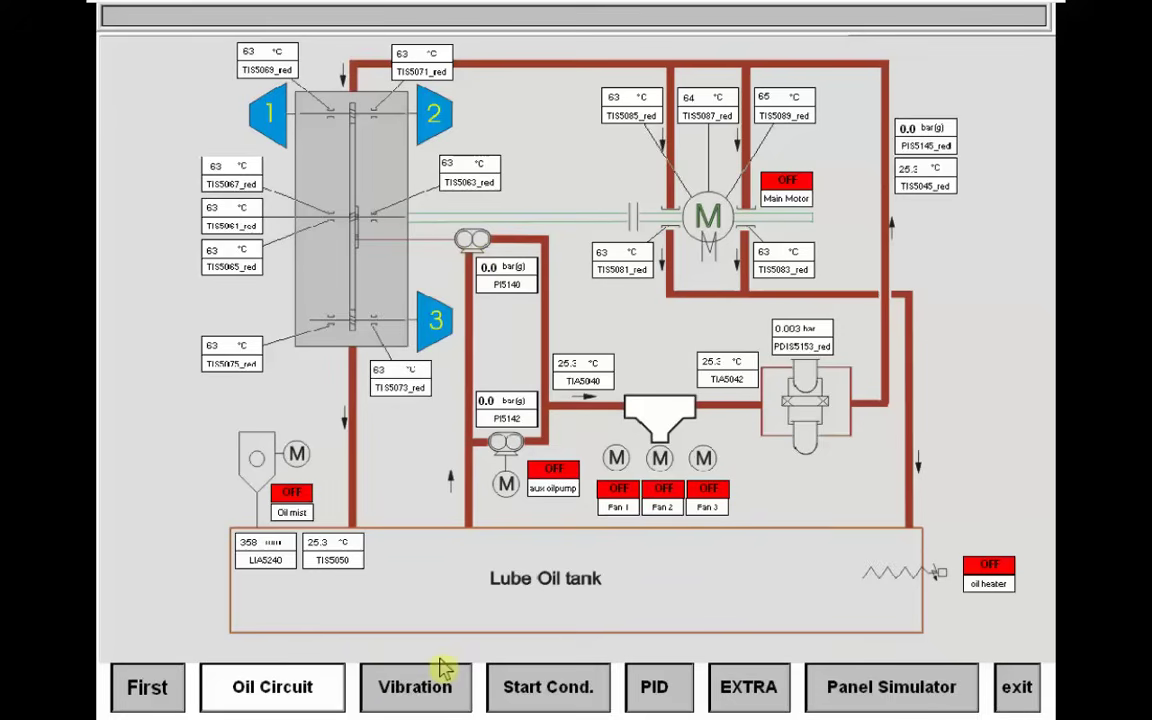
Bring the OIL_PRESSURE variable table in front of the Oil Circuit page.
key("alt+Tab")
key("alt+Tab")
key("alt+Tab")
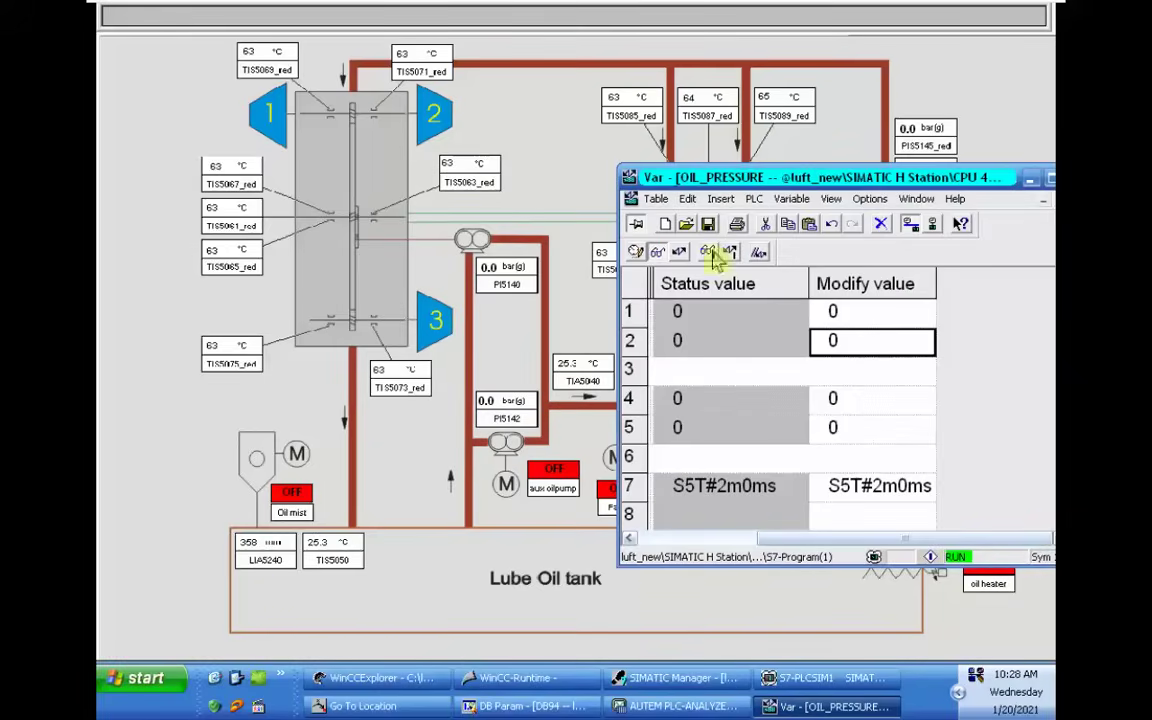
Return to the First overview page and give the start permissive from the Panel Simulator.
left_click(195, 641)
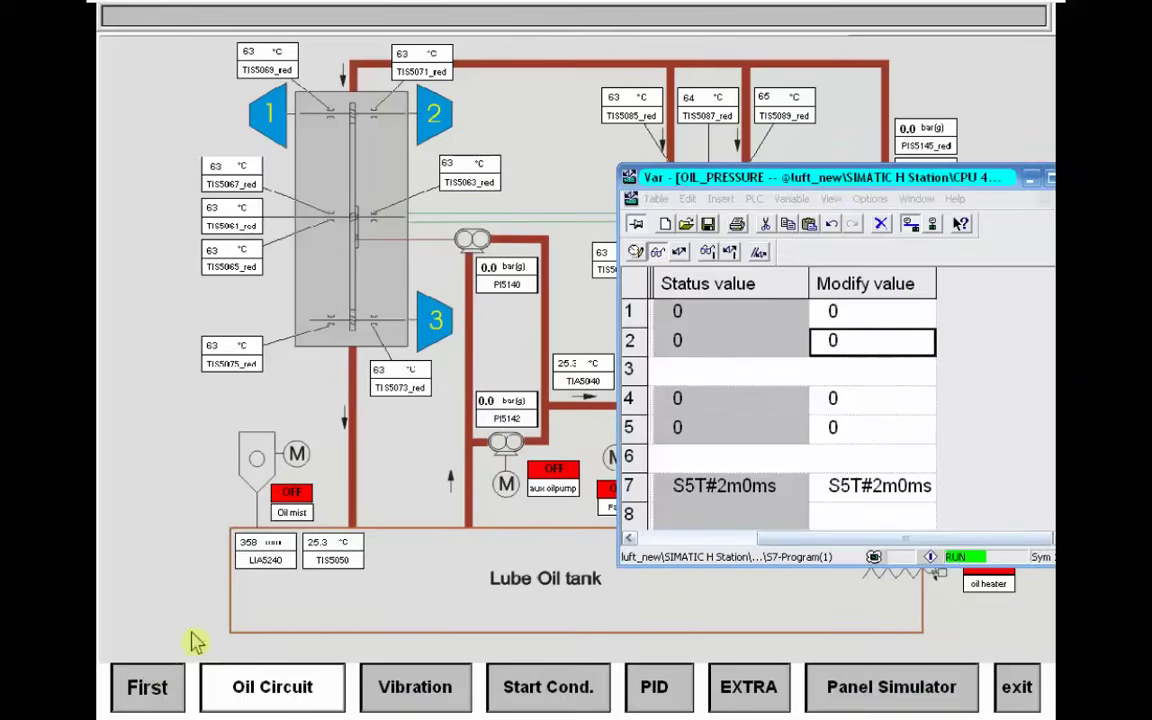
left_click(147, 688)
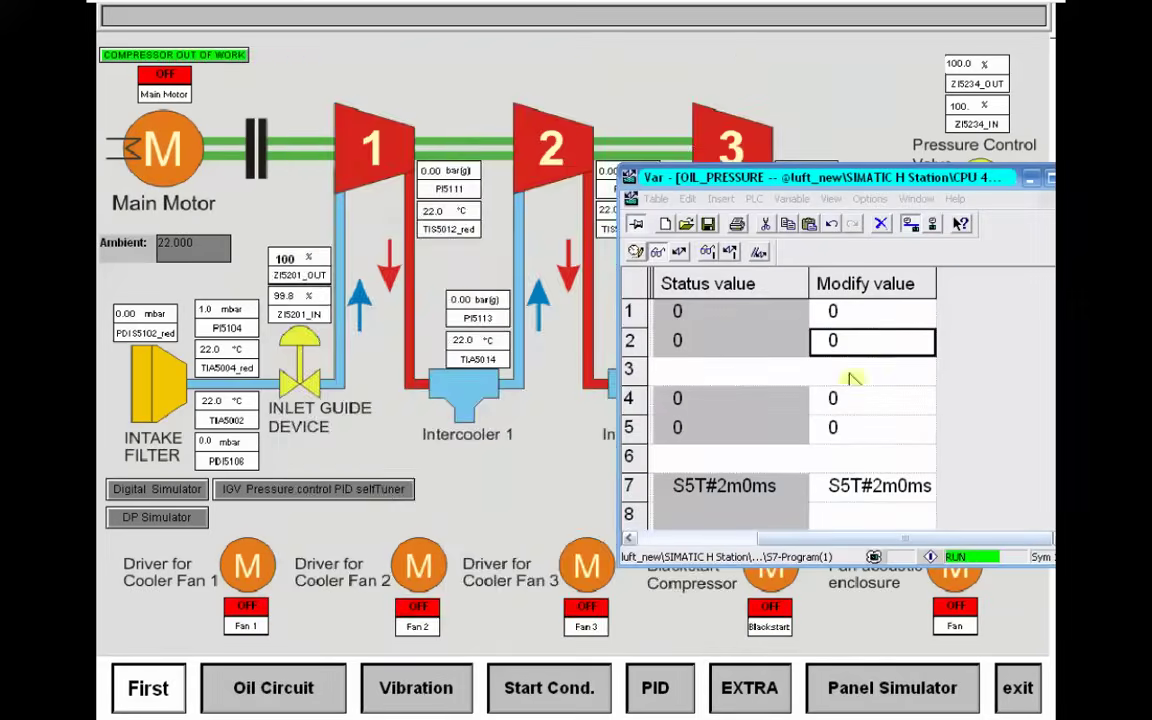
left_click(907, 688)
left_click(532, 250)
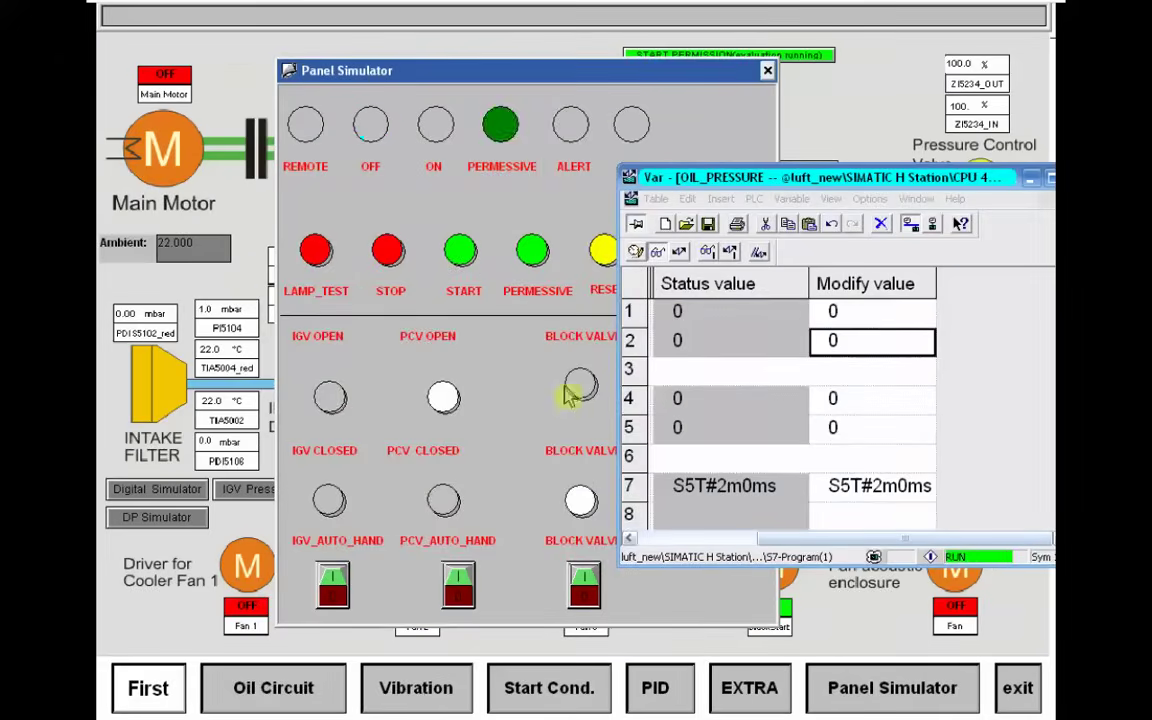
left_click(767, 70)
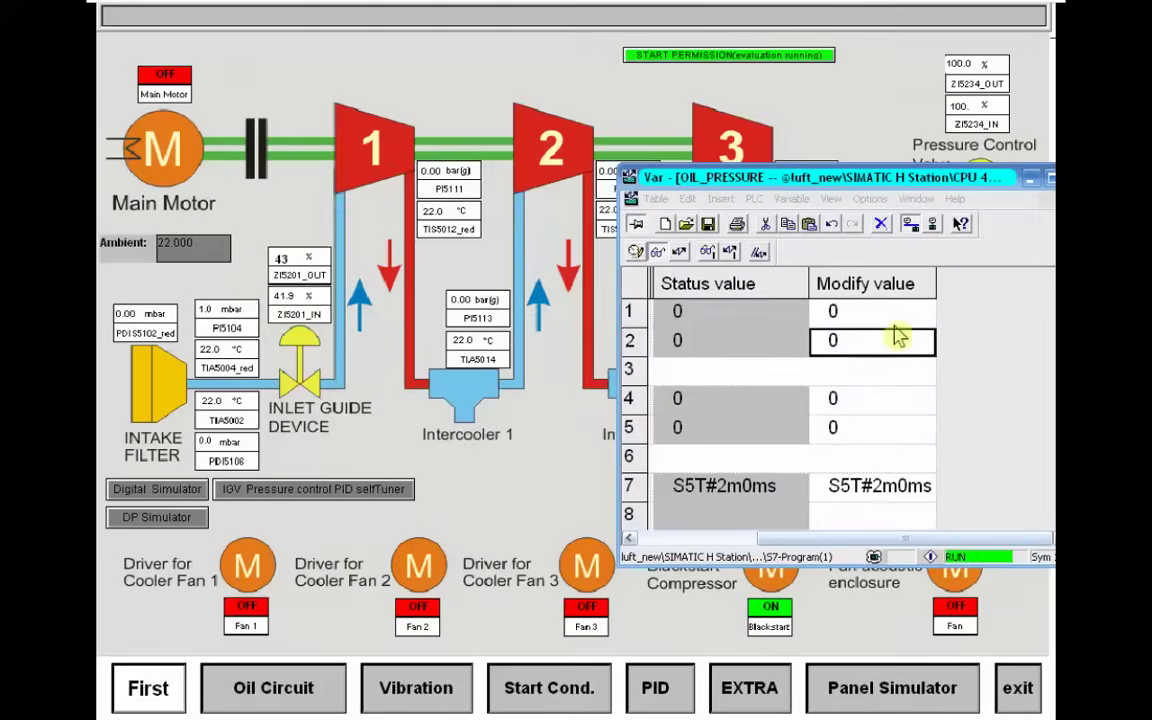
Set the modify value in row 2 of the OIL_PRESSURE variable table to 11000.
left_click(861, 337)
left_click(848, 342)
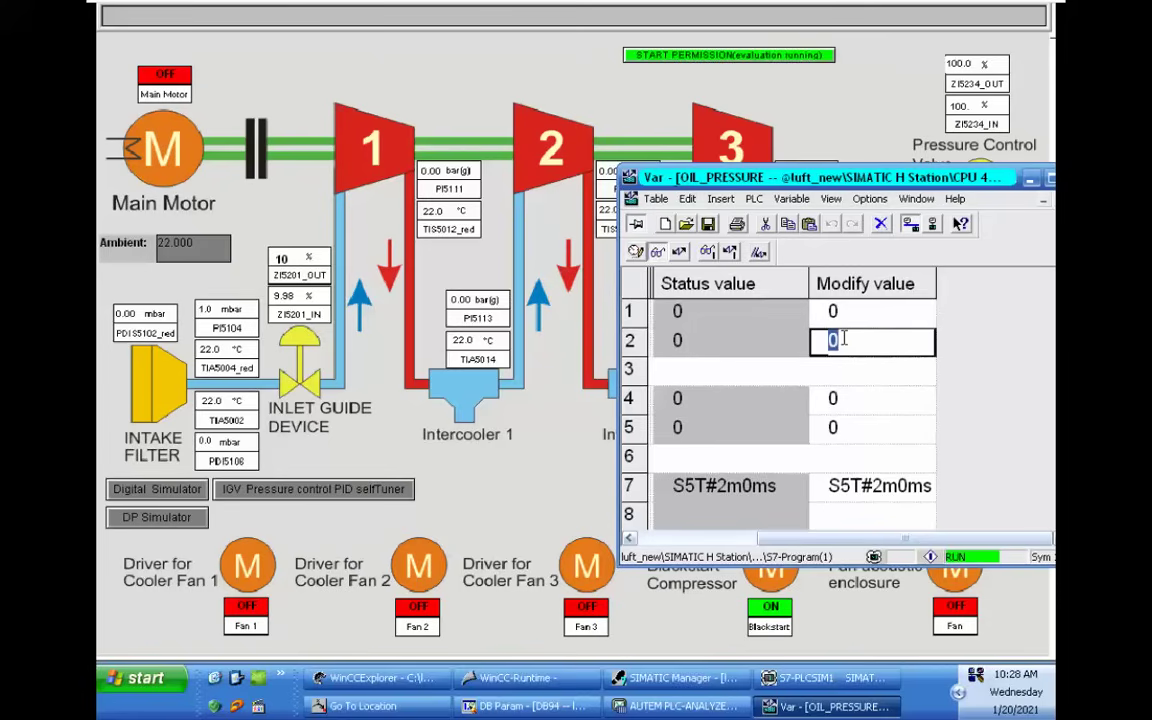
type("1100")
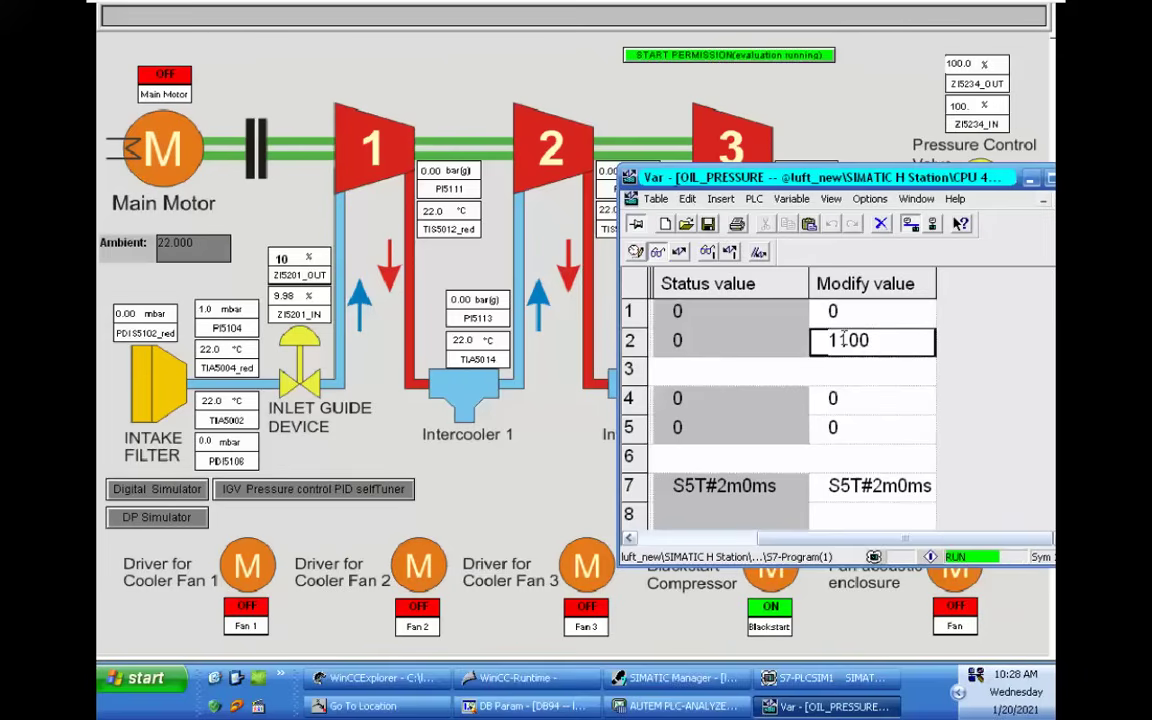
type("0")
key("Return")
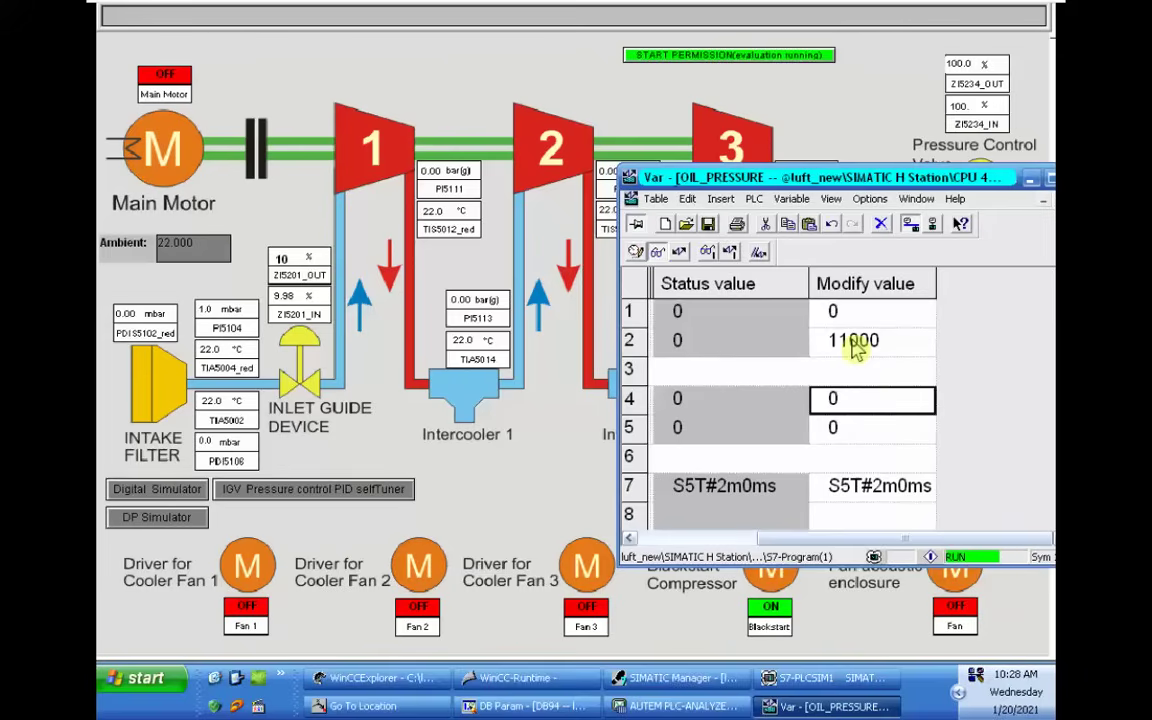
Set the modify values in rows 4 and 5 to 18000 and write the table's modify values to the PLC.
type("1800")
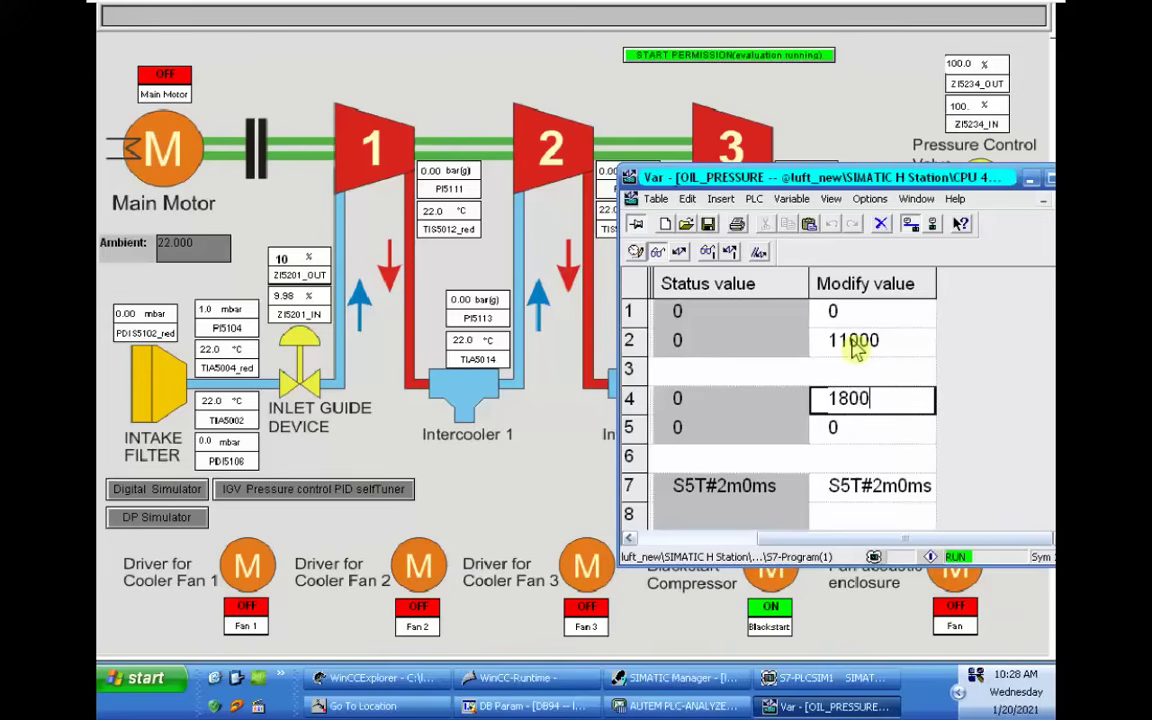
type("0")
key("Return")
type("1000")
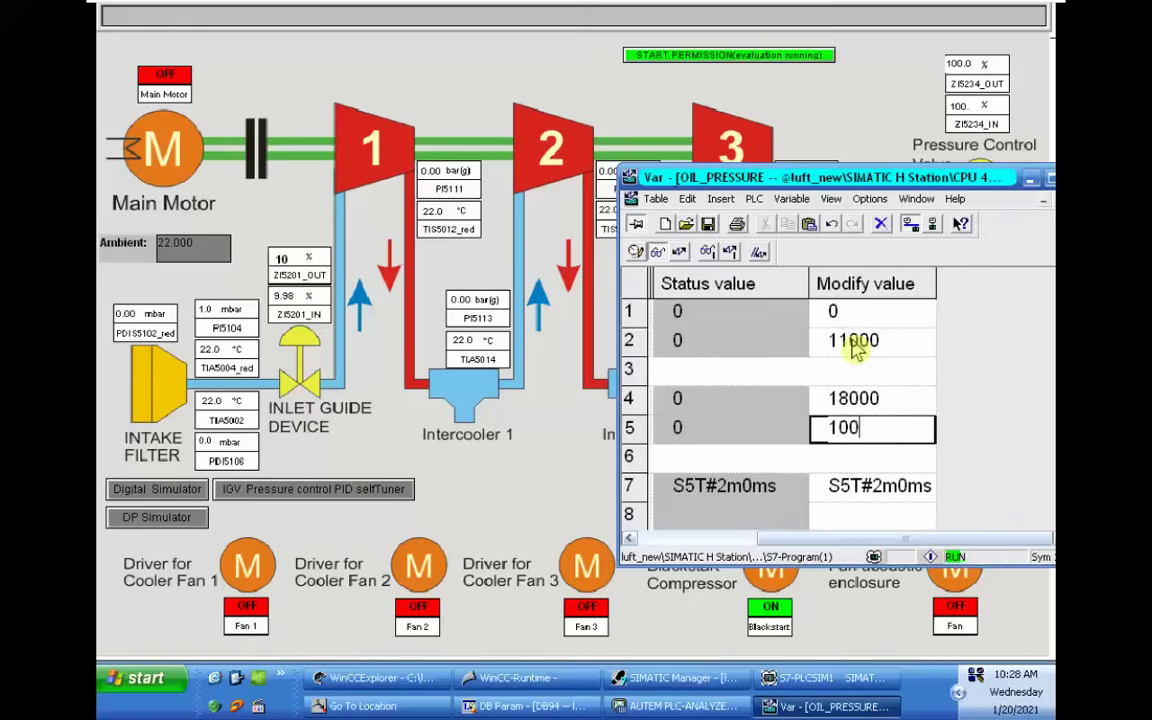
key("BackSpace")
key("BackSpace")
type("8000")
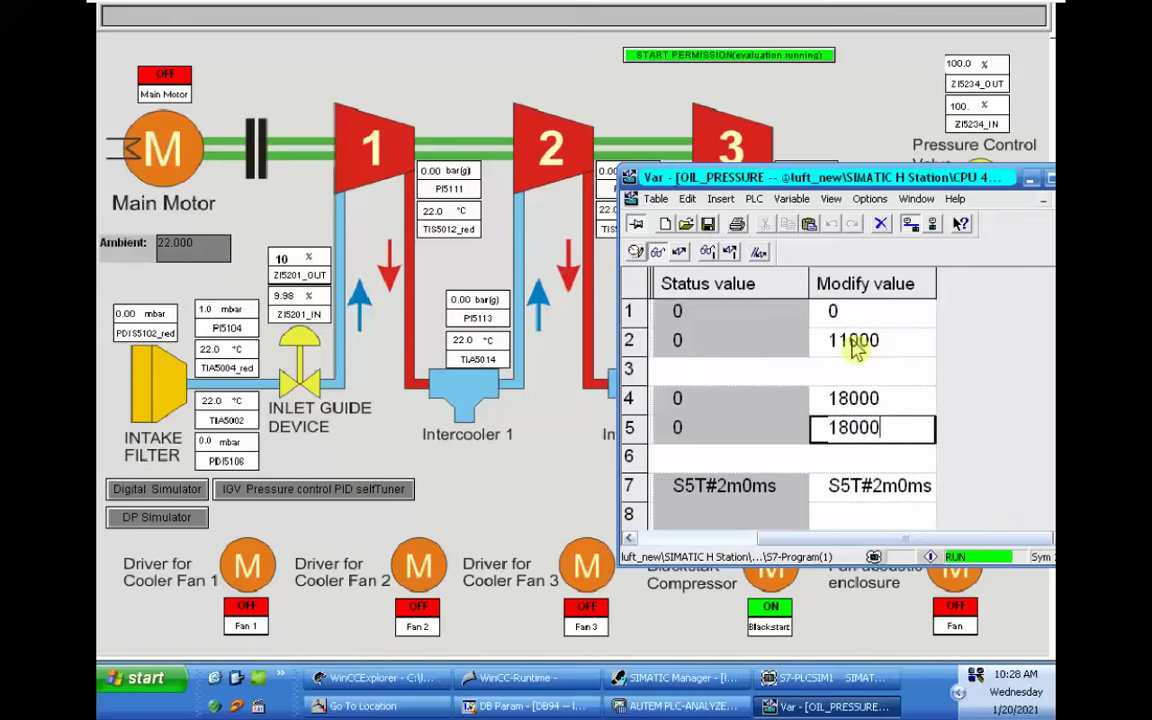
key("Return")
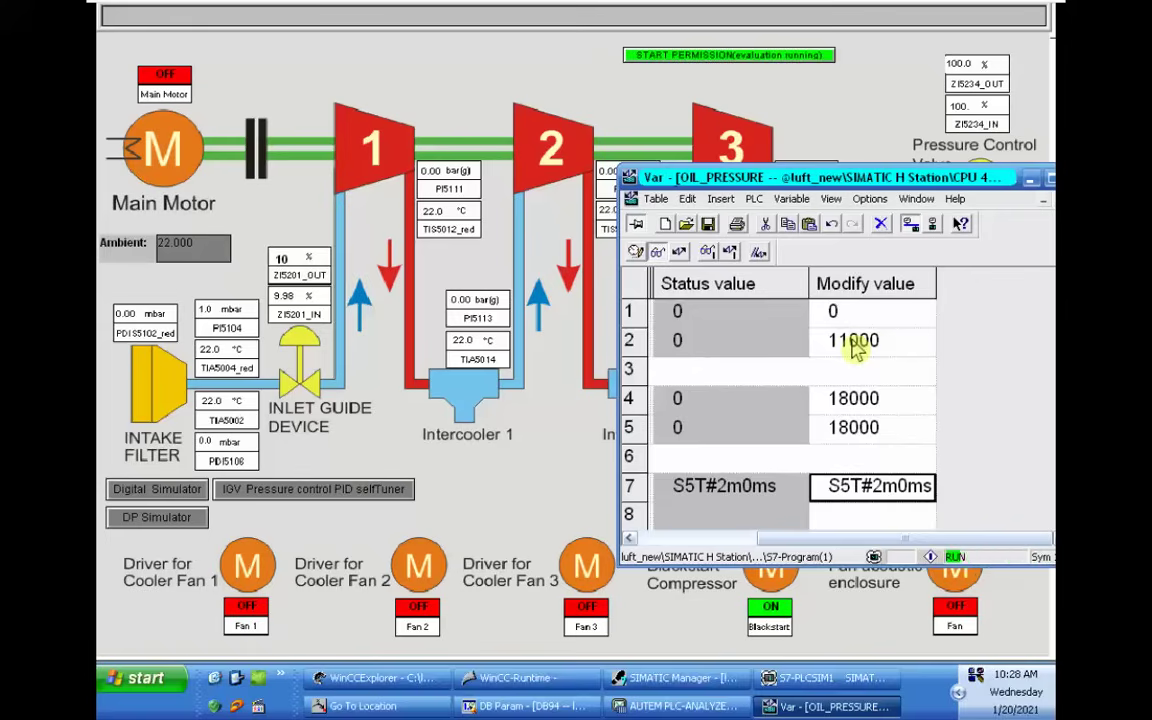
left_click(679, 252)
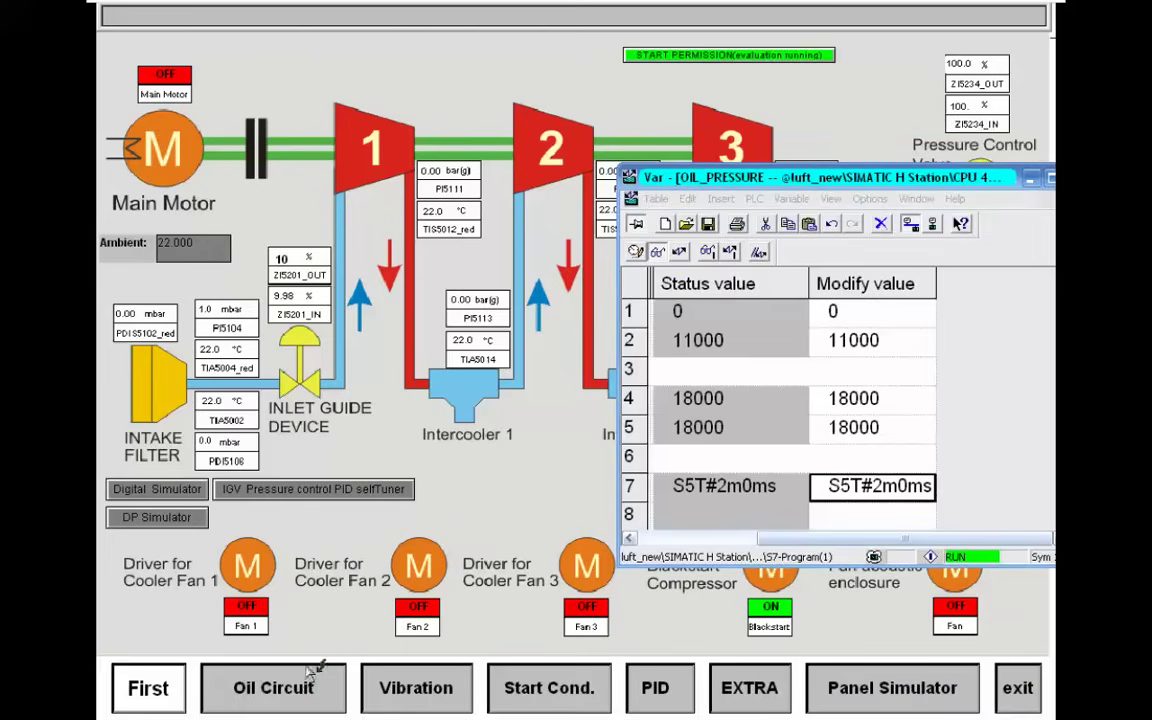
Display the Oil Circuit page and shift the variable table aside to check the auxiliary oil pump and oil pressures.
left_click(306, 680)
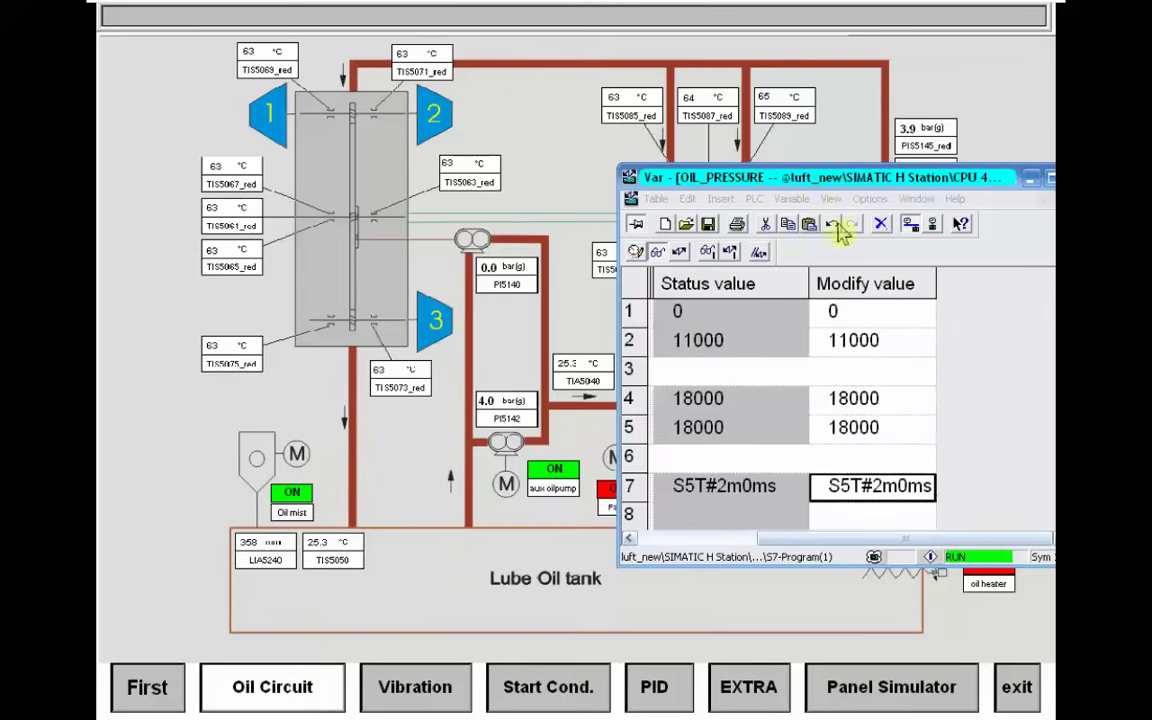
left_click(818, 186)
left_click_drag(818, 186, 586, 570)
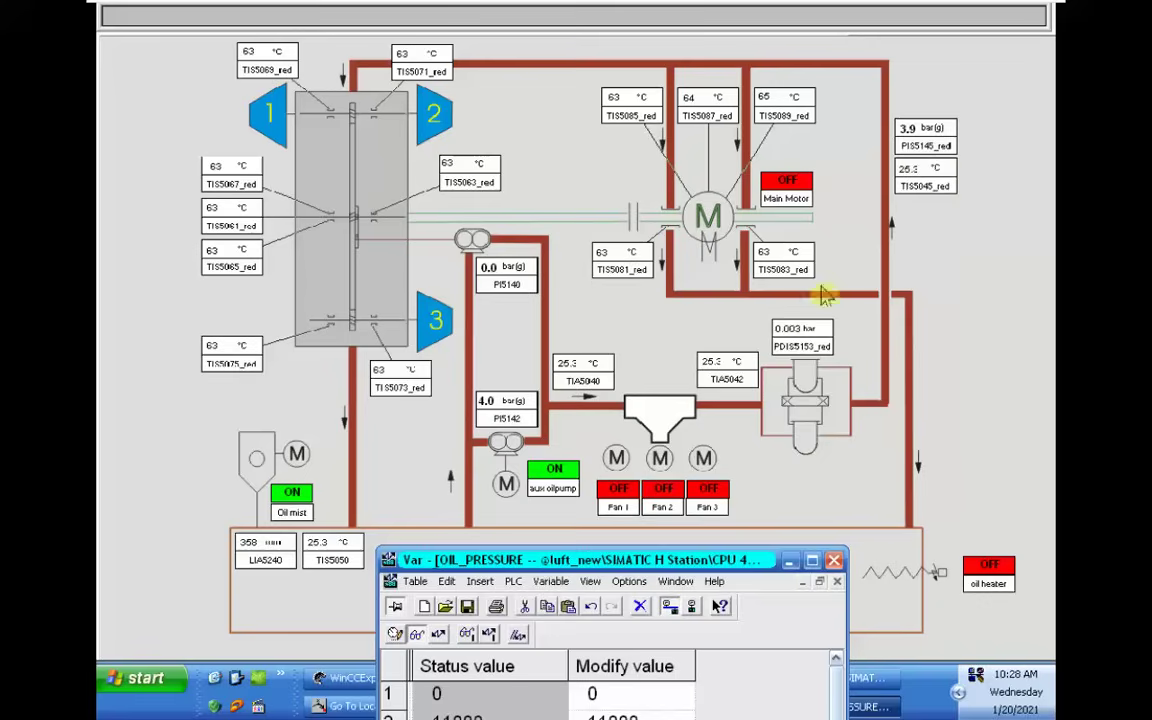
left_click_drag(693, 559, 929, 157)
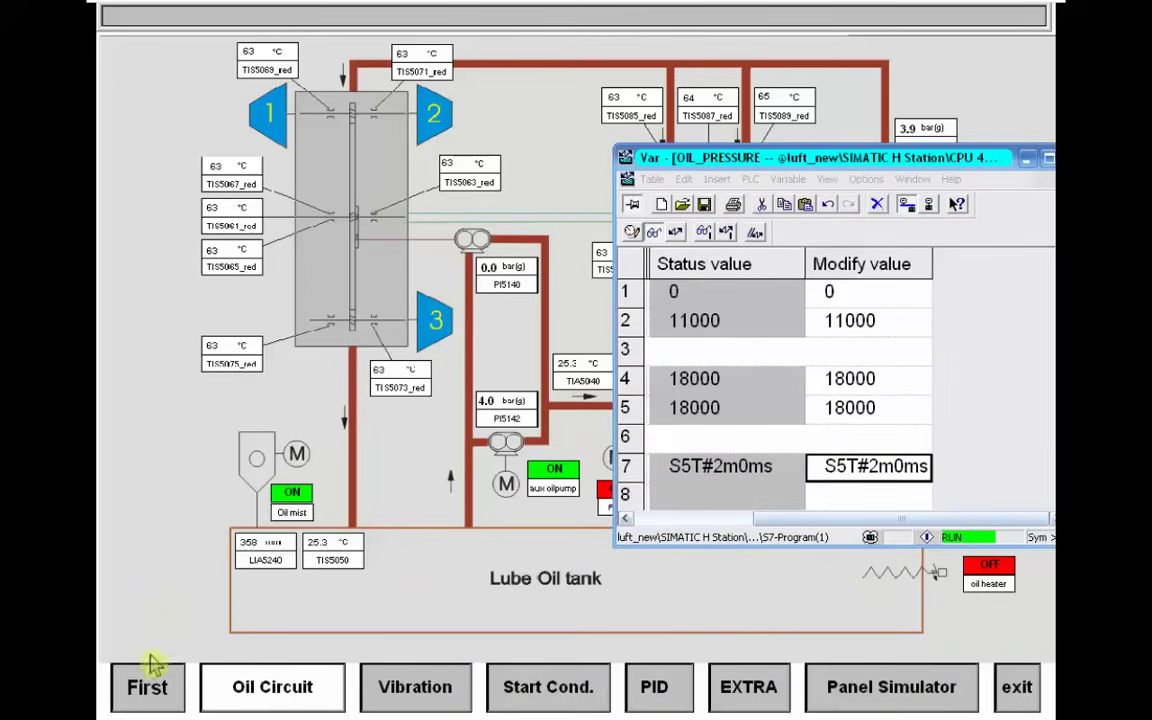
Return to the First page with the Panel Simulator open and examine the timer values in rows 7 and 8 of the variable table.
left_click(145, 688)
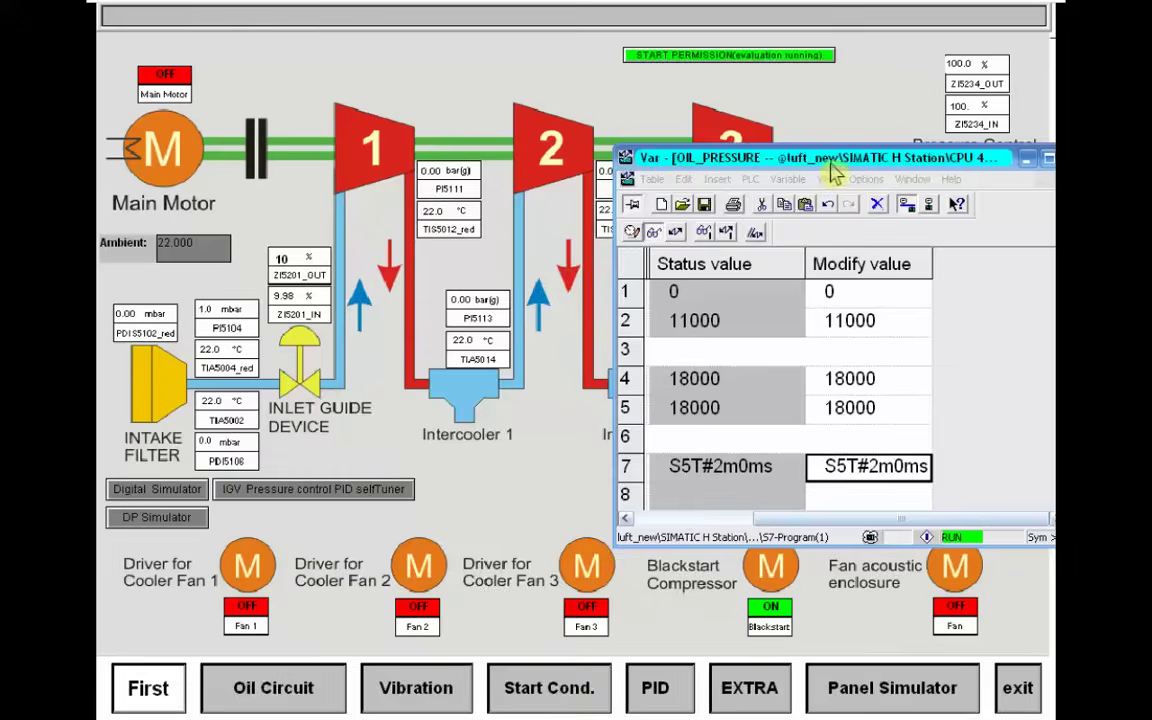
left_click_drag(835, 160, 563, 174)
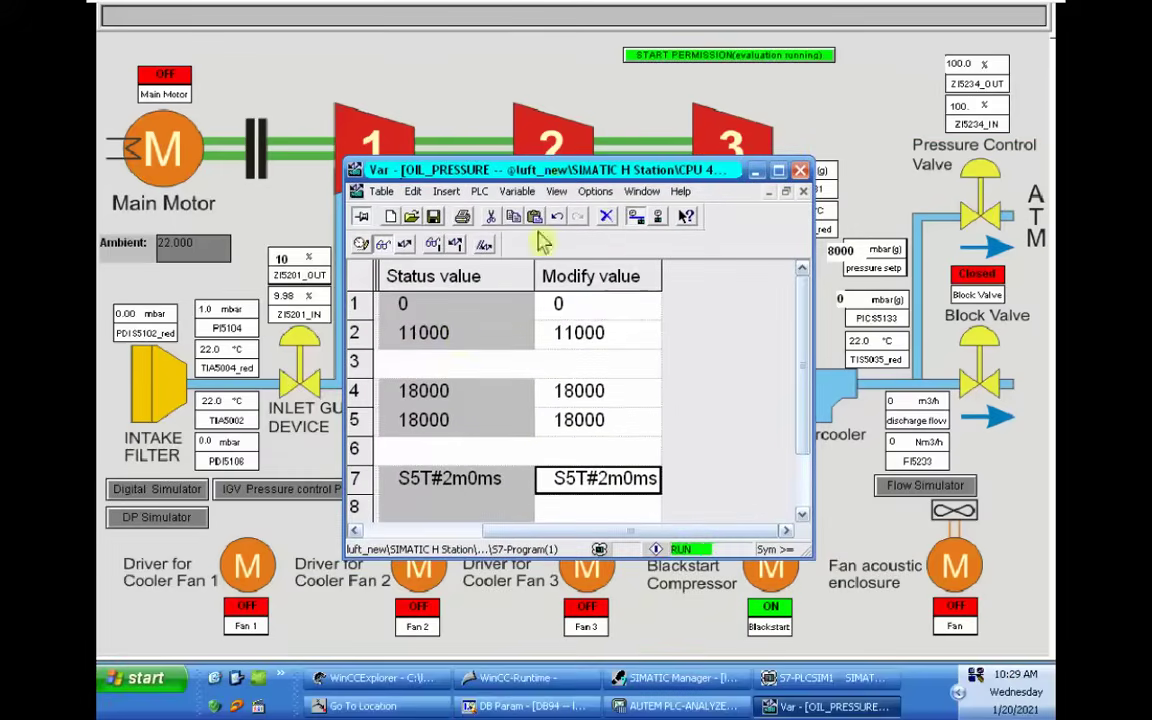
left_click(138, 609)
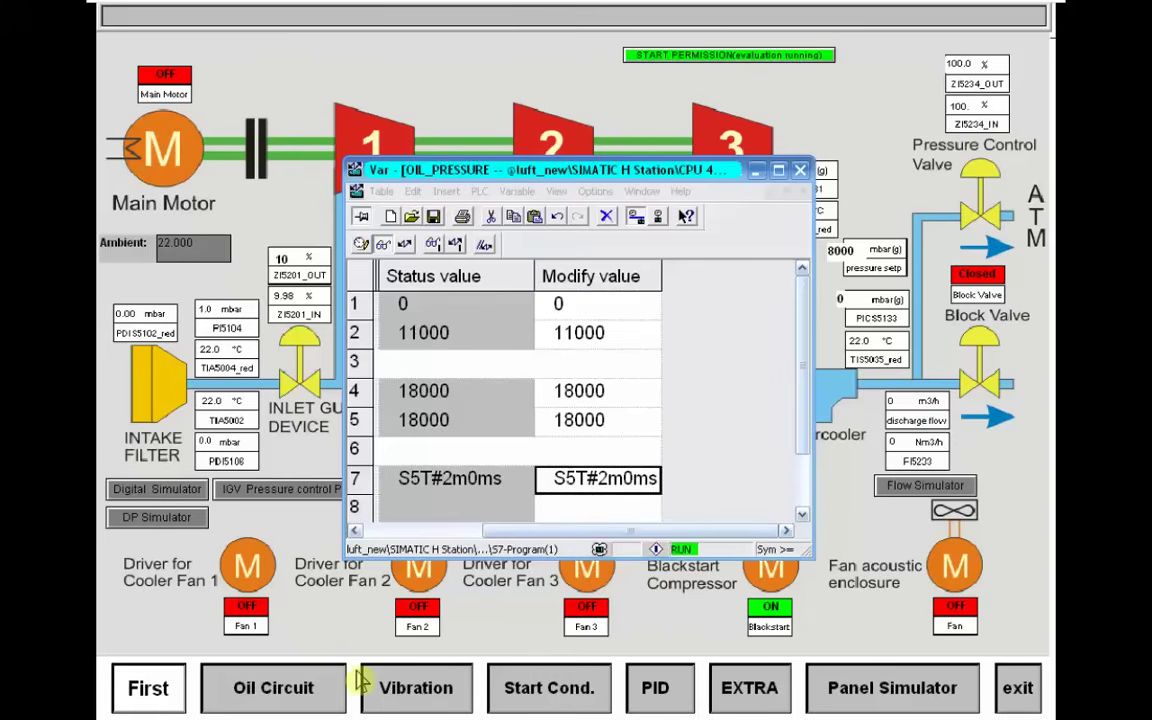
left_click(838, 688)
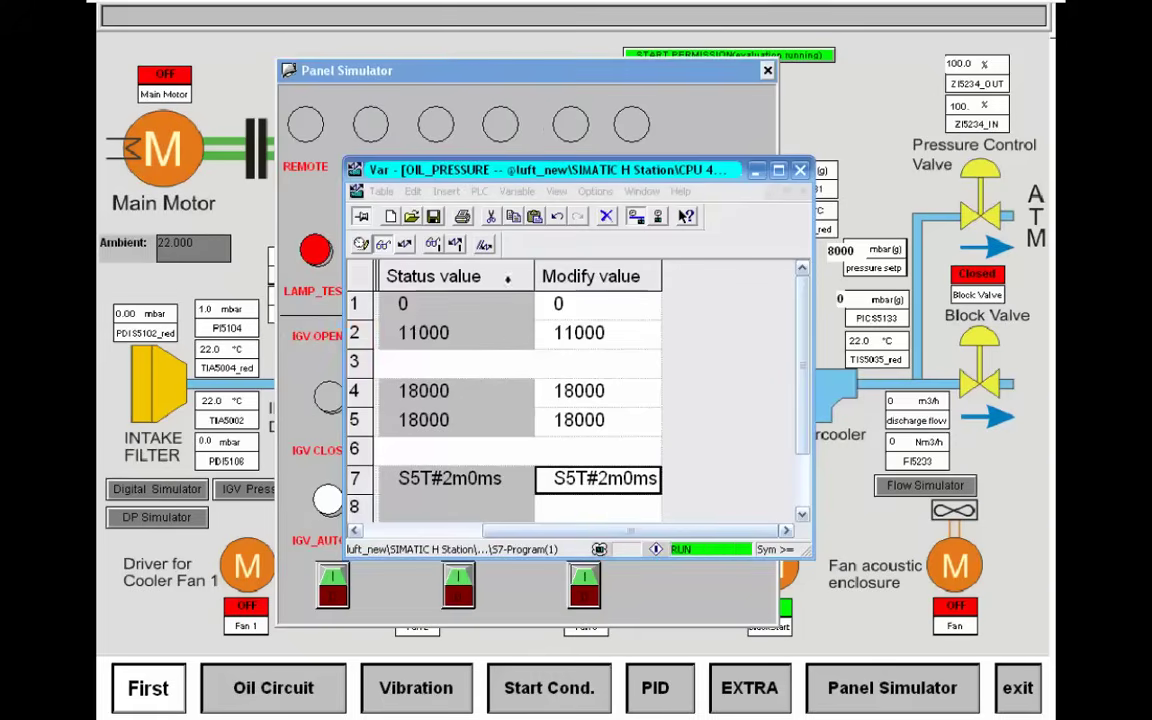
left_click(810, 355)
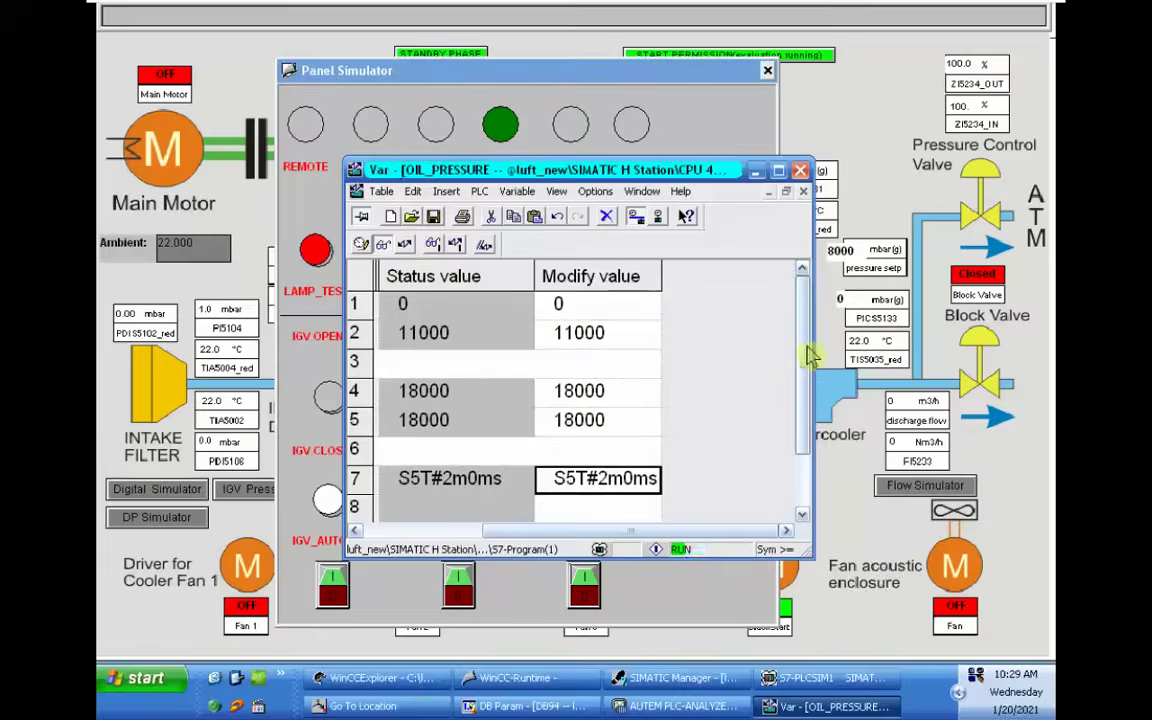
left_click_drag(810, 355, 793, 452)
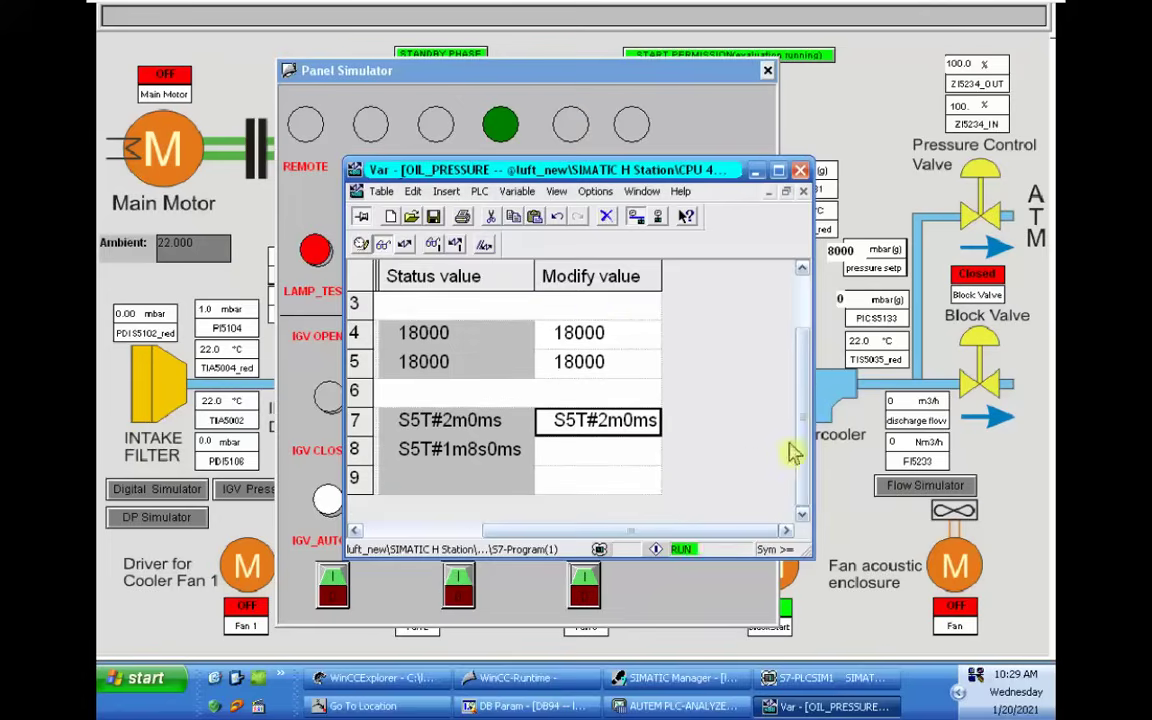
Start the compressor from the Panel Simulator and close the simulator to reveal the overview.
left_click(678, 150)
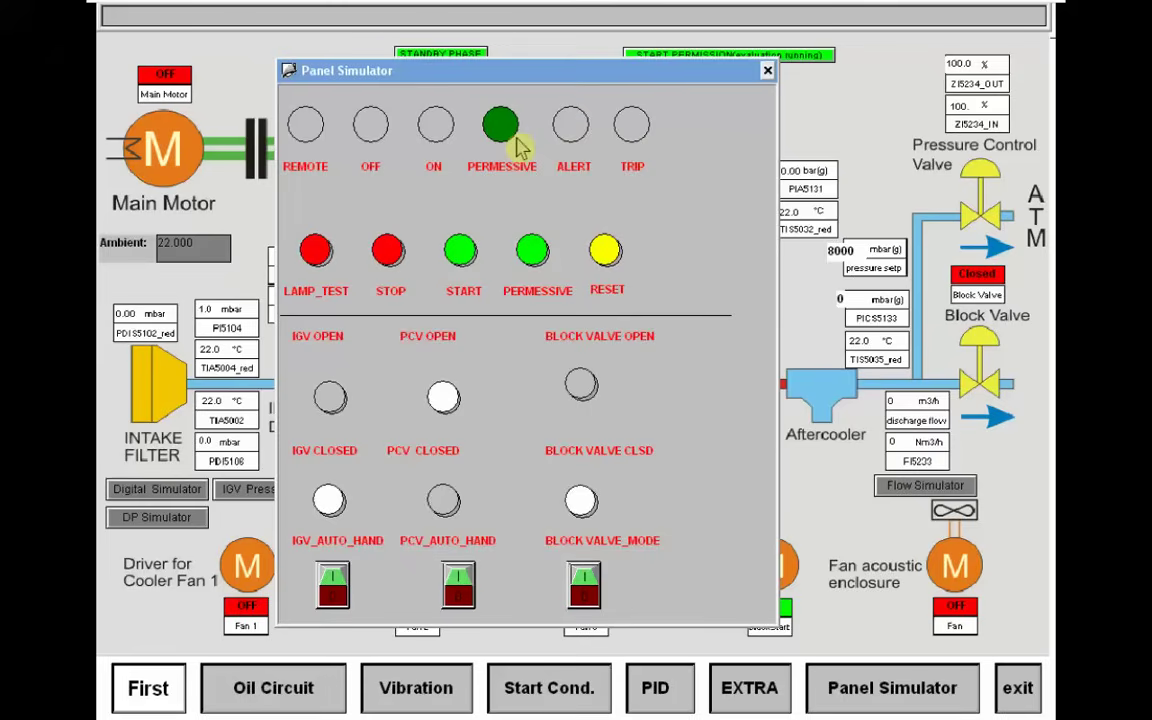
left_click(461, 250)
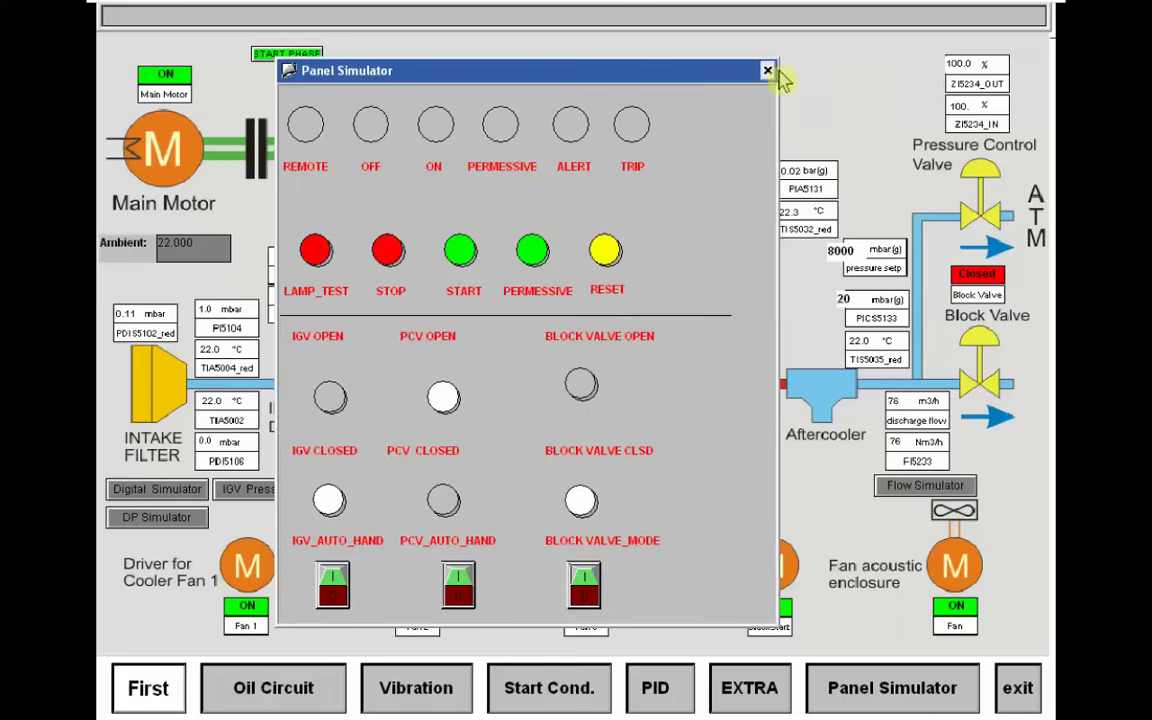
left_click_drag(638, 80, 650, 149)
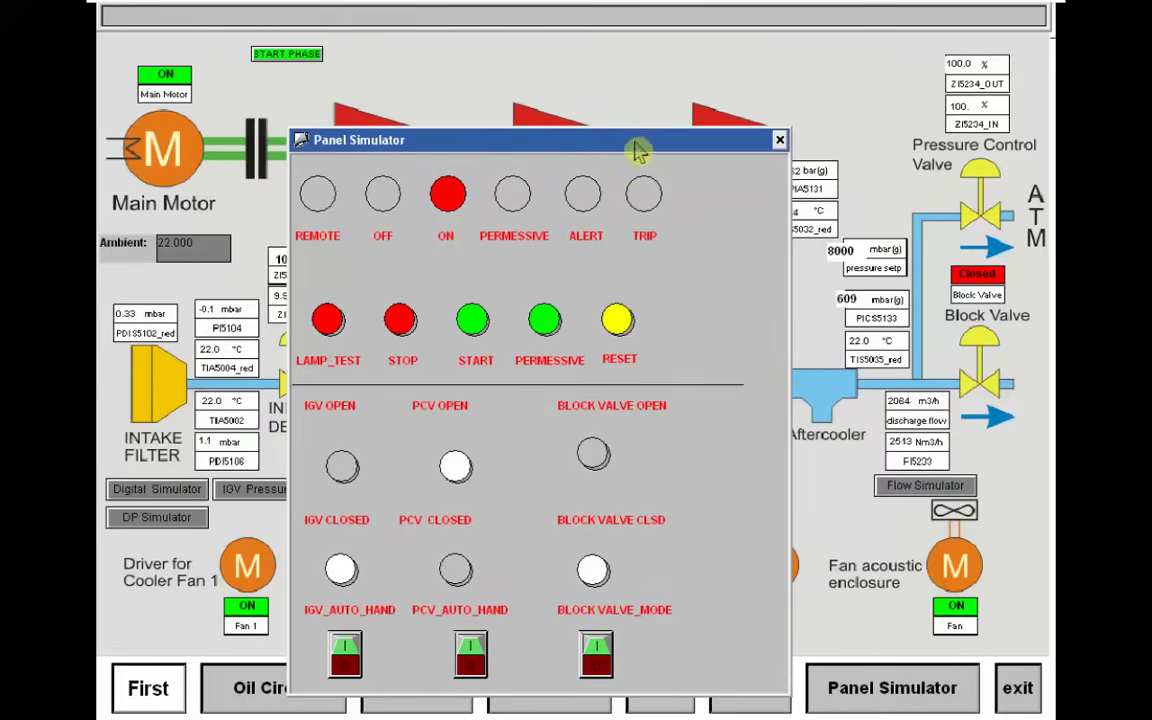
left_click(778, 141)
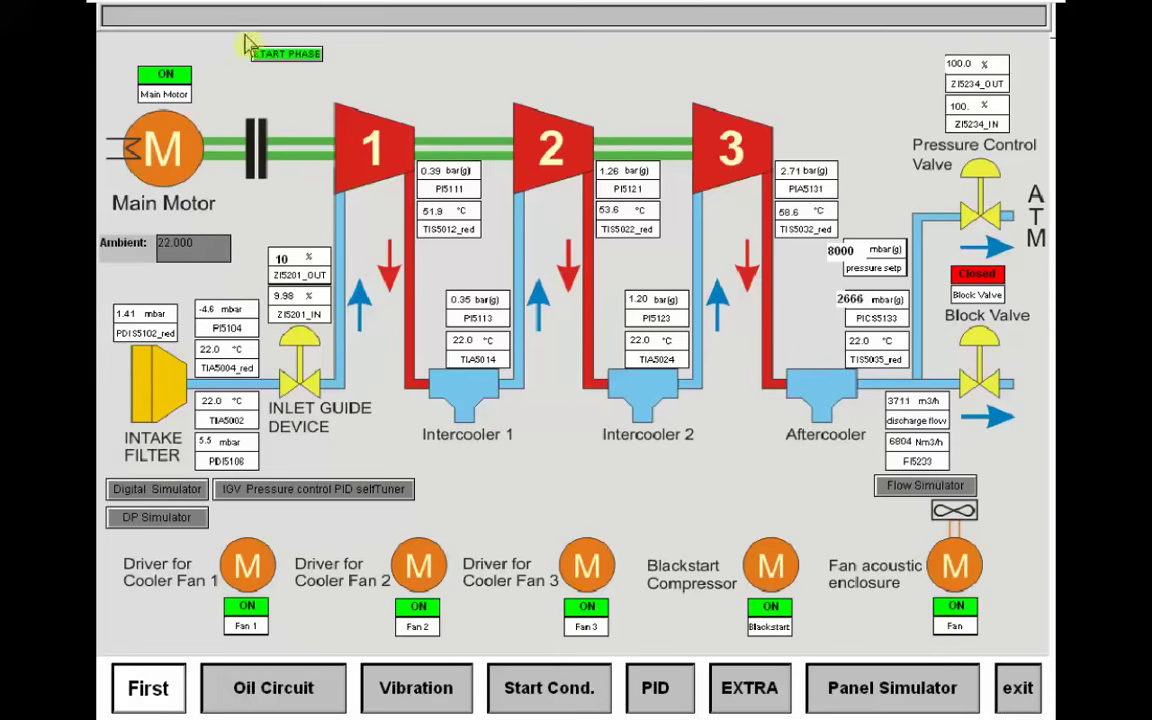
Reopen the Panel Simulator and move it around the overview to check the ON lamp and valve indicators, closing it when done.
left_click(867, 677)
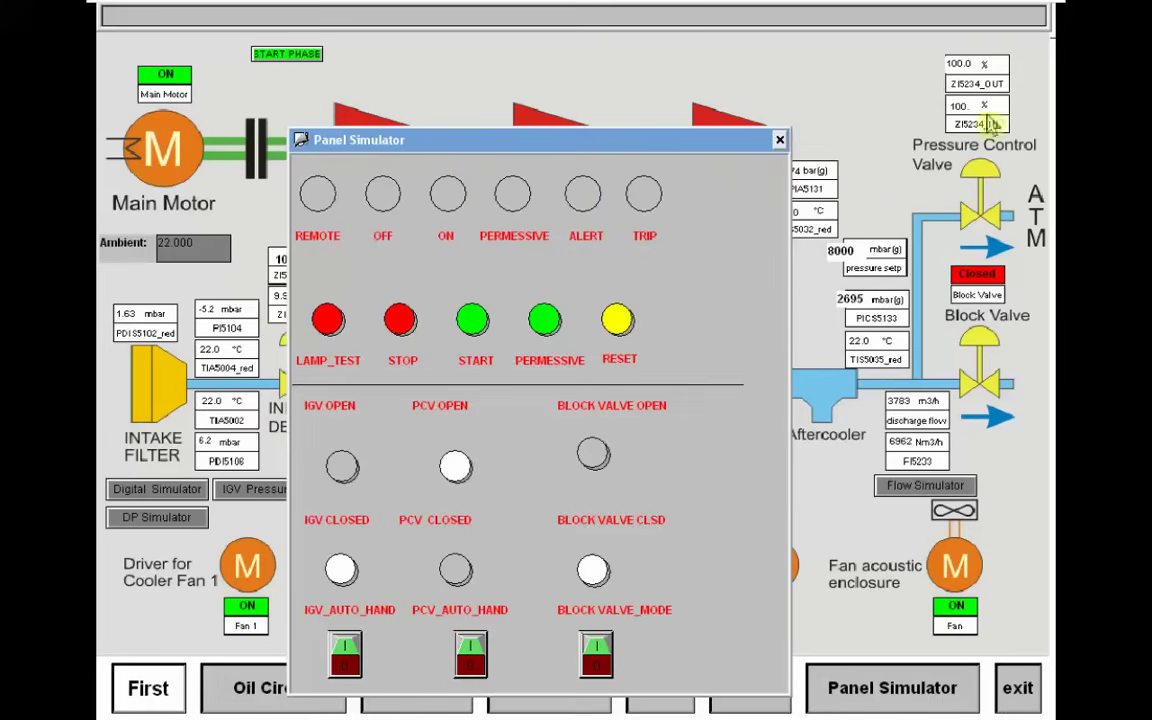
left_click_drag(645, 145, 771, 125)
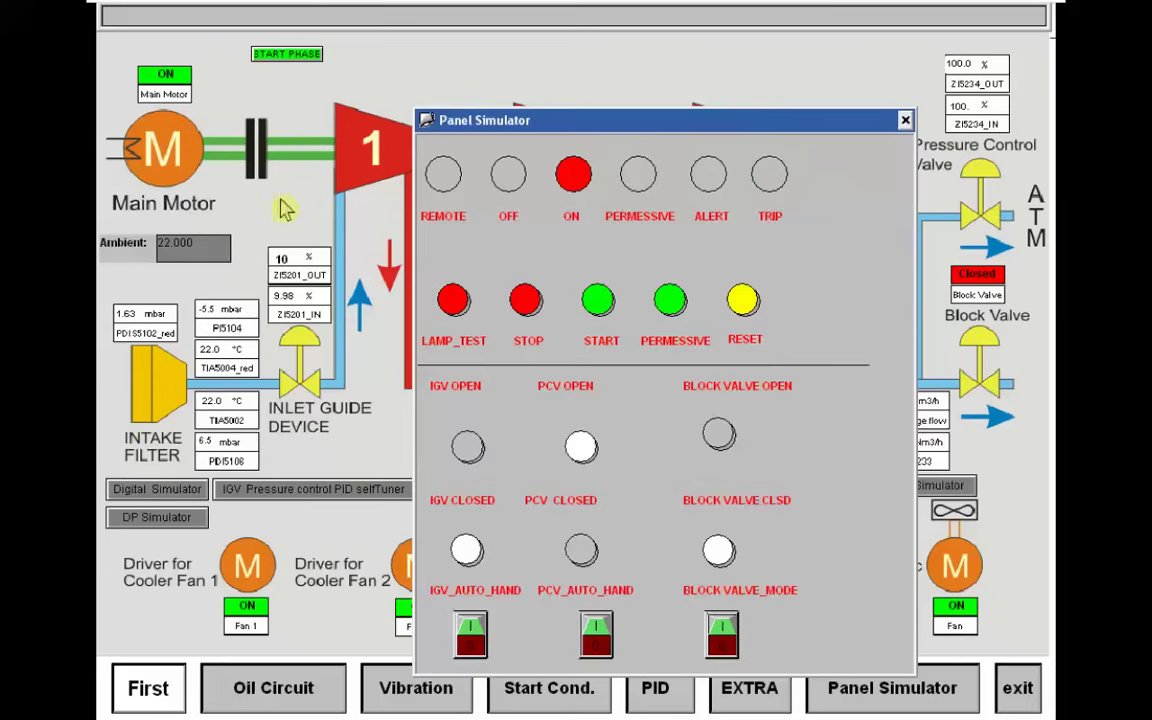
left_click_drag(613, 120, 496, 119)
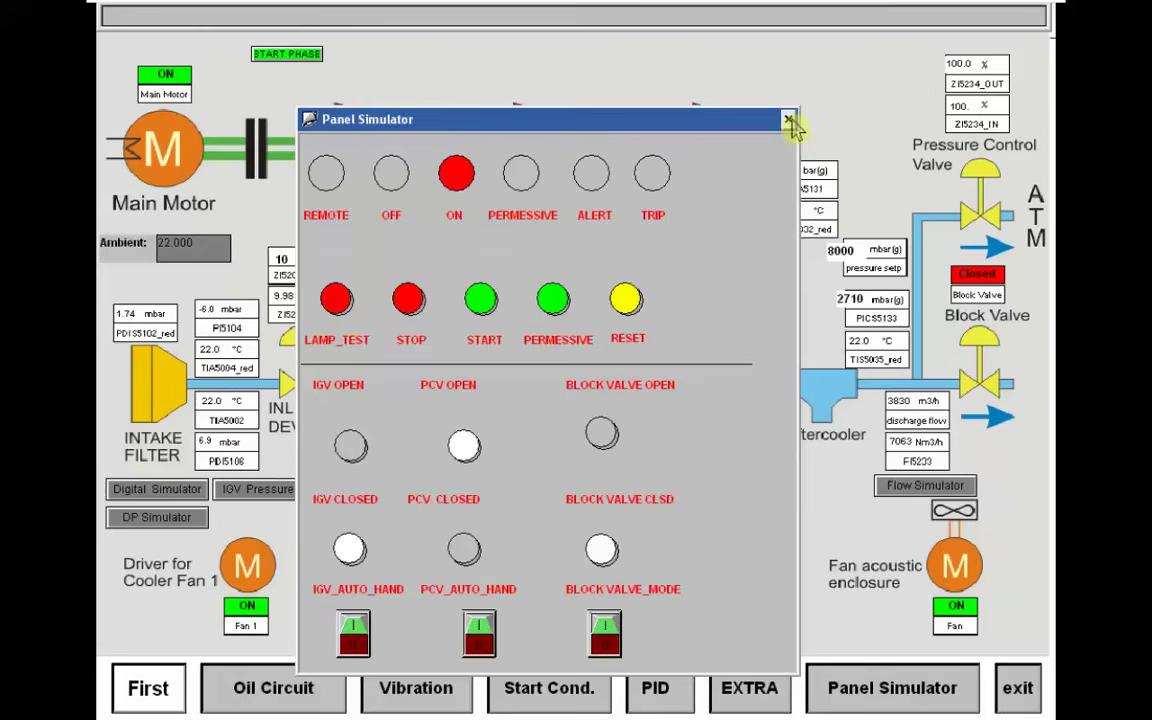
left_click(789, 119)
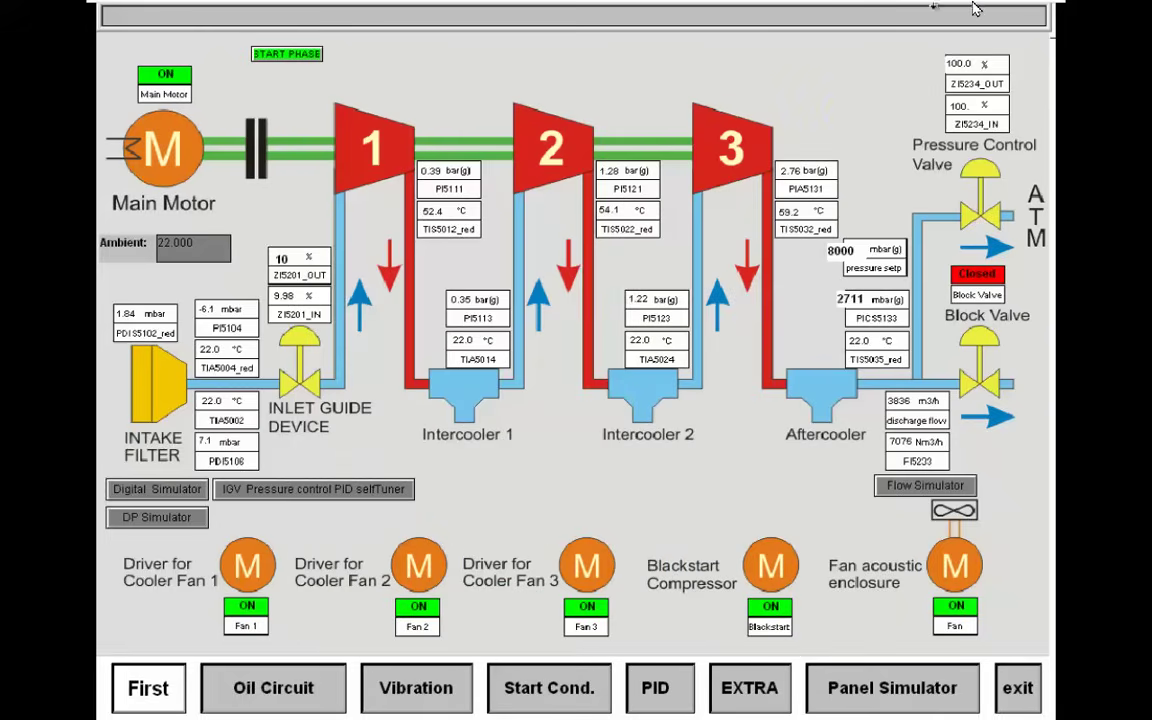
Return the virtual machine to full screen and check the Panel Simulator's ON lamp and valve indicators with the compressor running, closing it when done.
left_click(1030, 14)
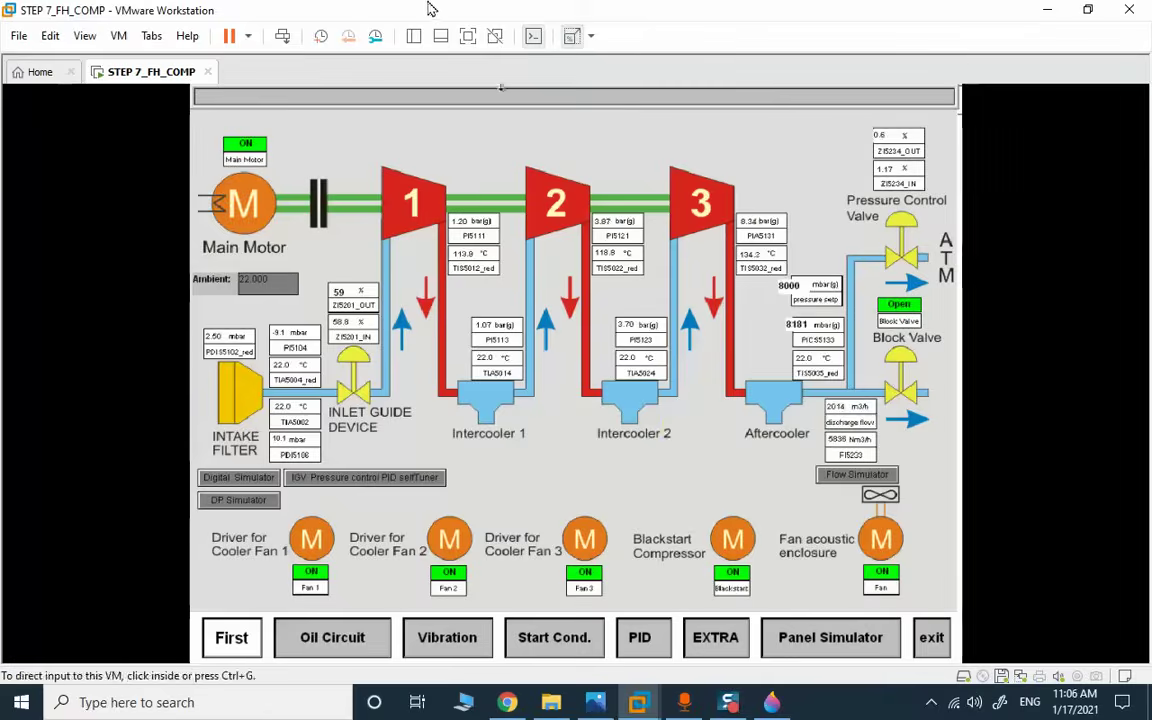
left_click(467, 36)
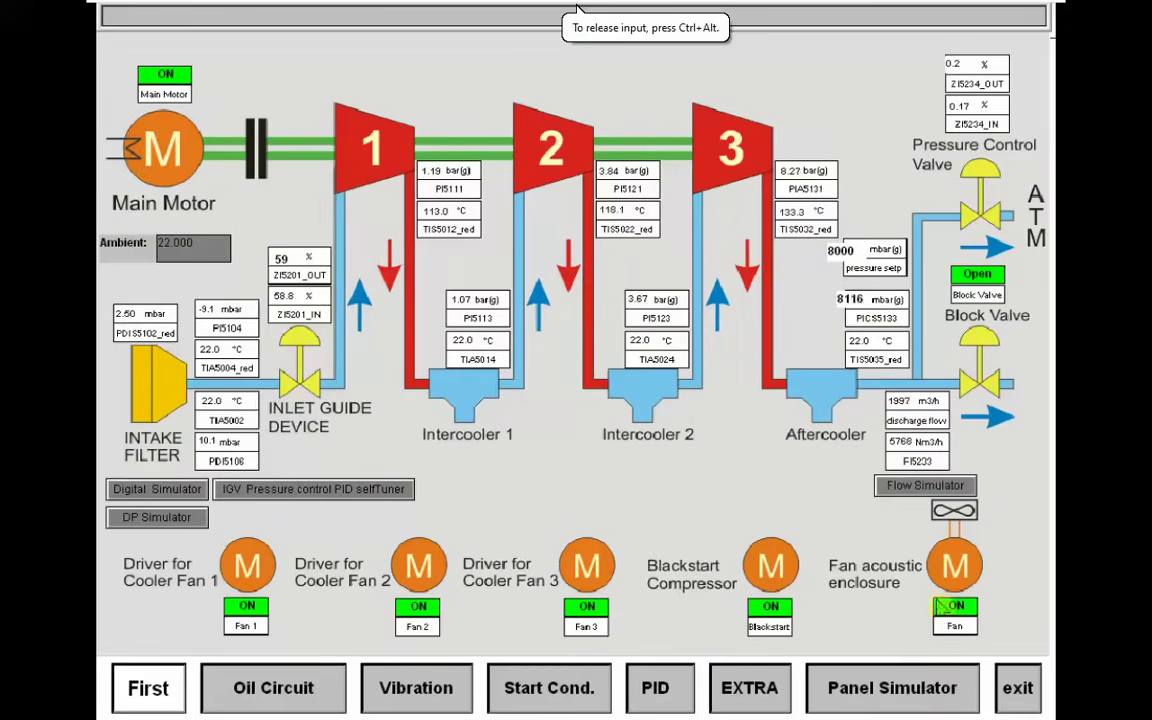
left_click(845, 688)
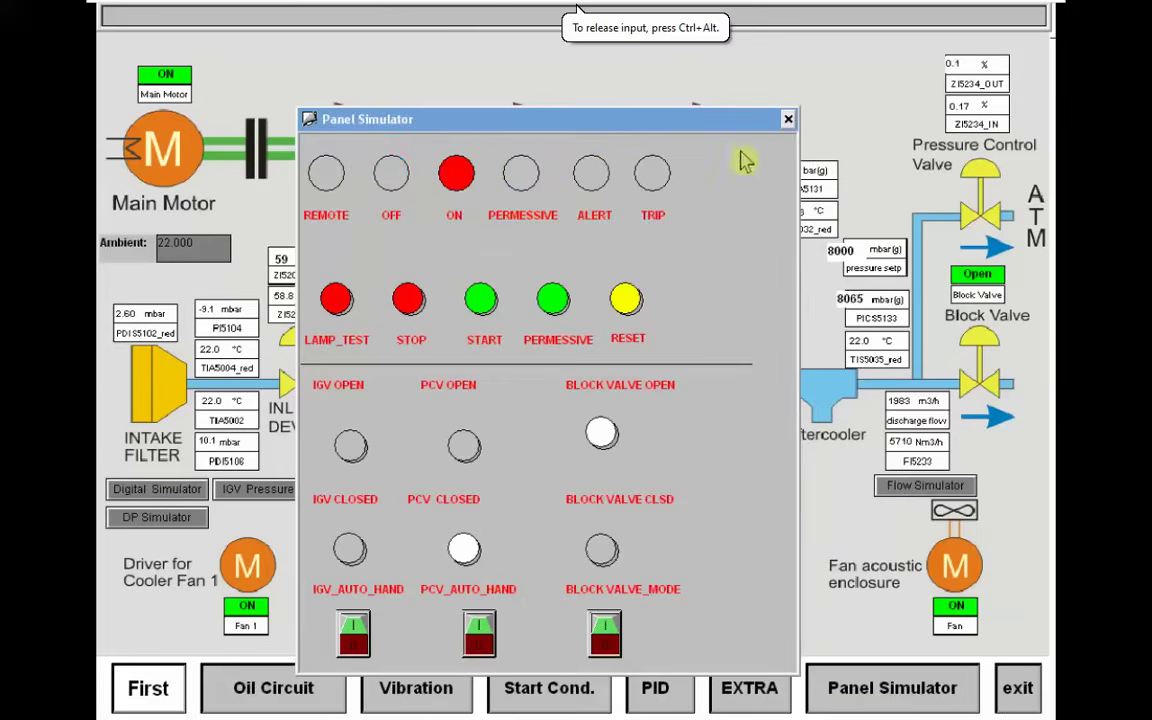
left_click(790, 120)
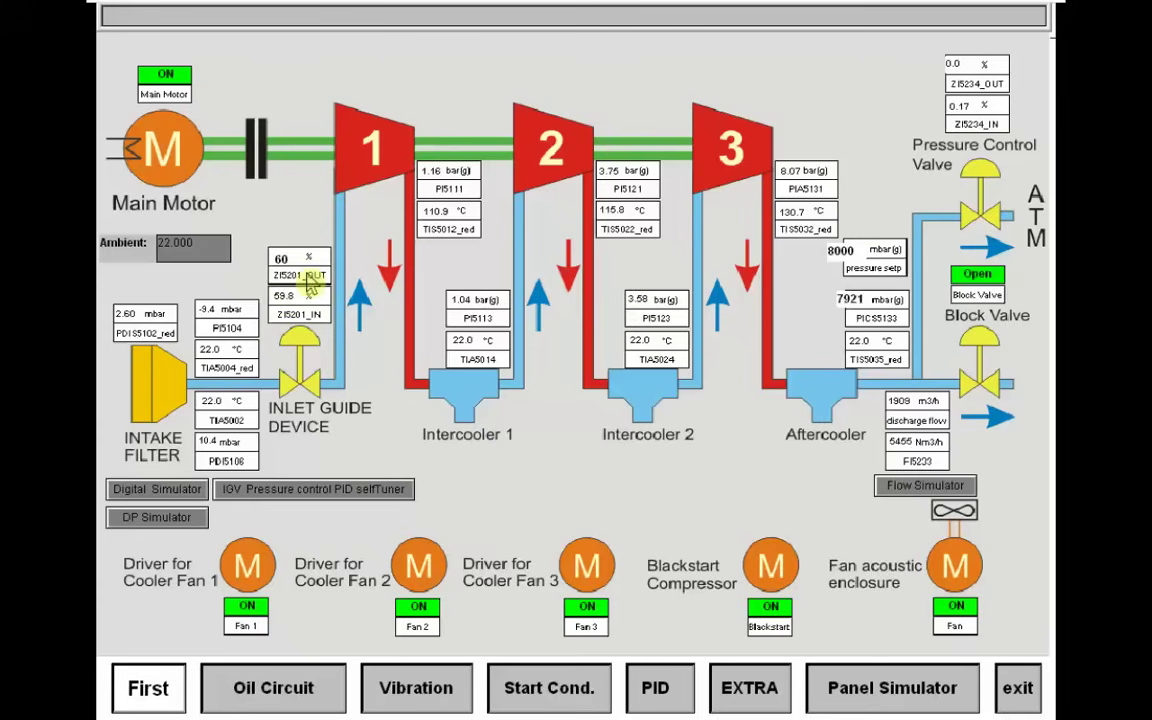
Display the Oil Circuit page and bring the OIL_PRESSURE variable table to the front.
left_click(280, 690)
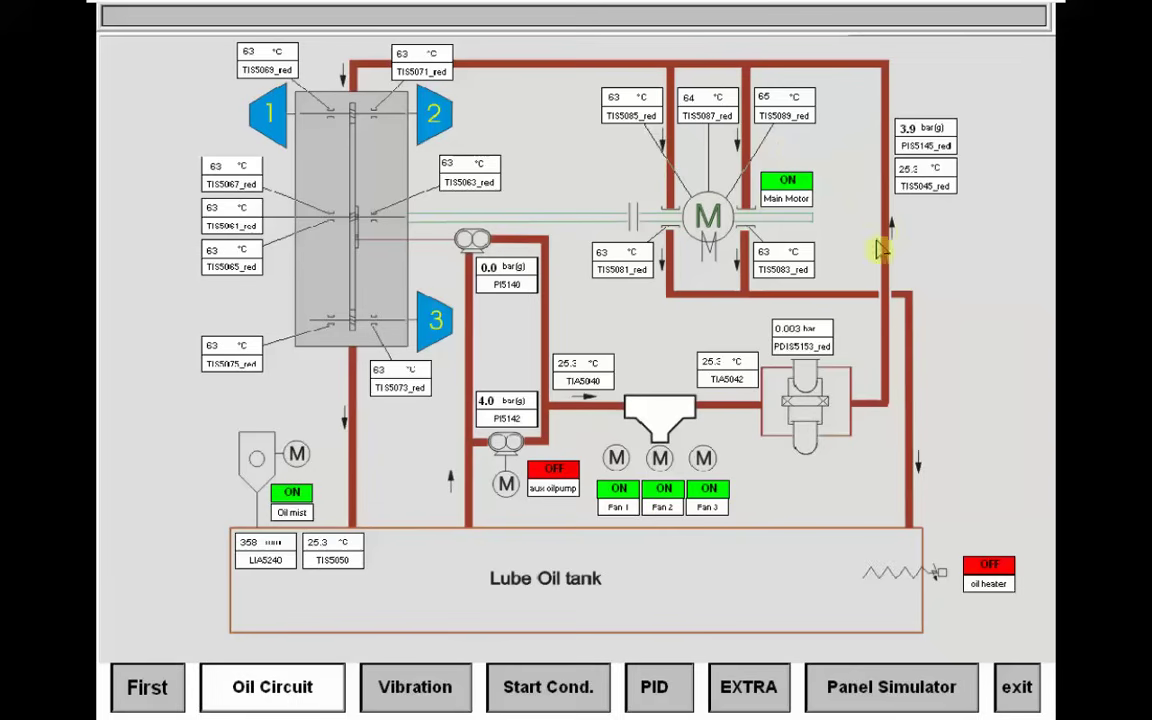
right_click(800, 467)
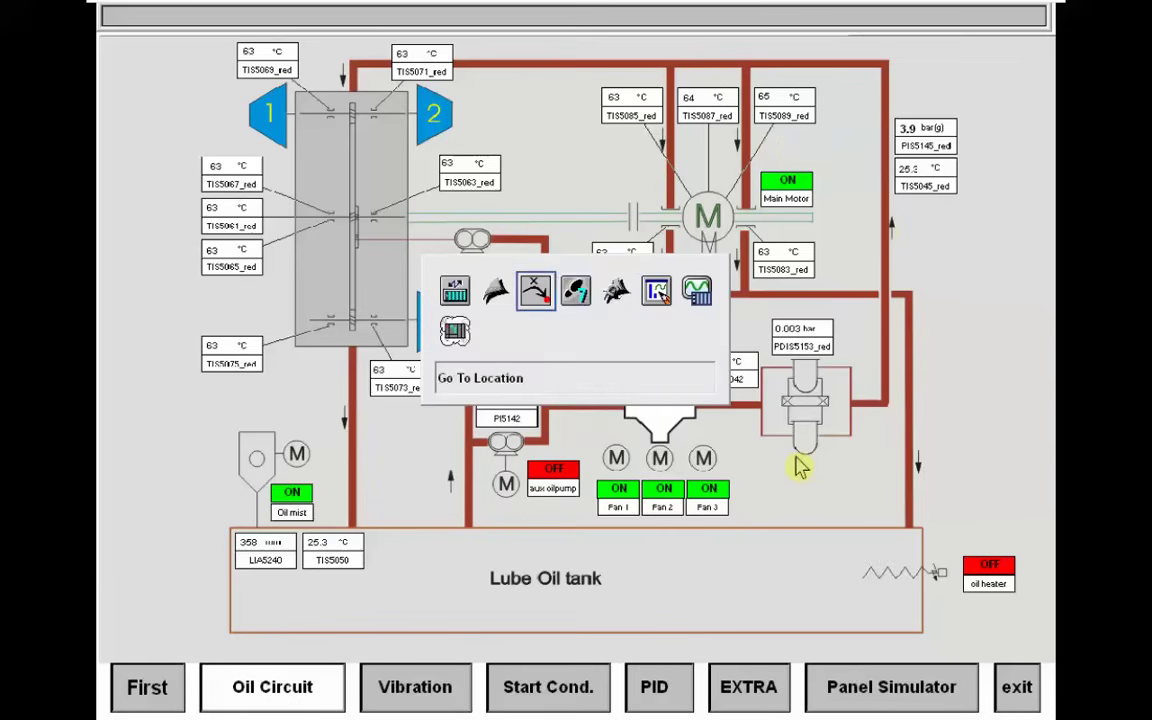
key("alt+Tab")
key("alt+Tab")
key("alt+Tab")
key("alt+Tab")
key("alt+Tab")
key("alt+Tab")
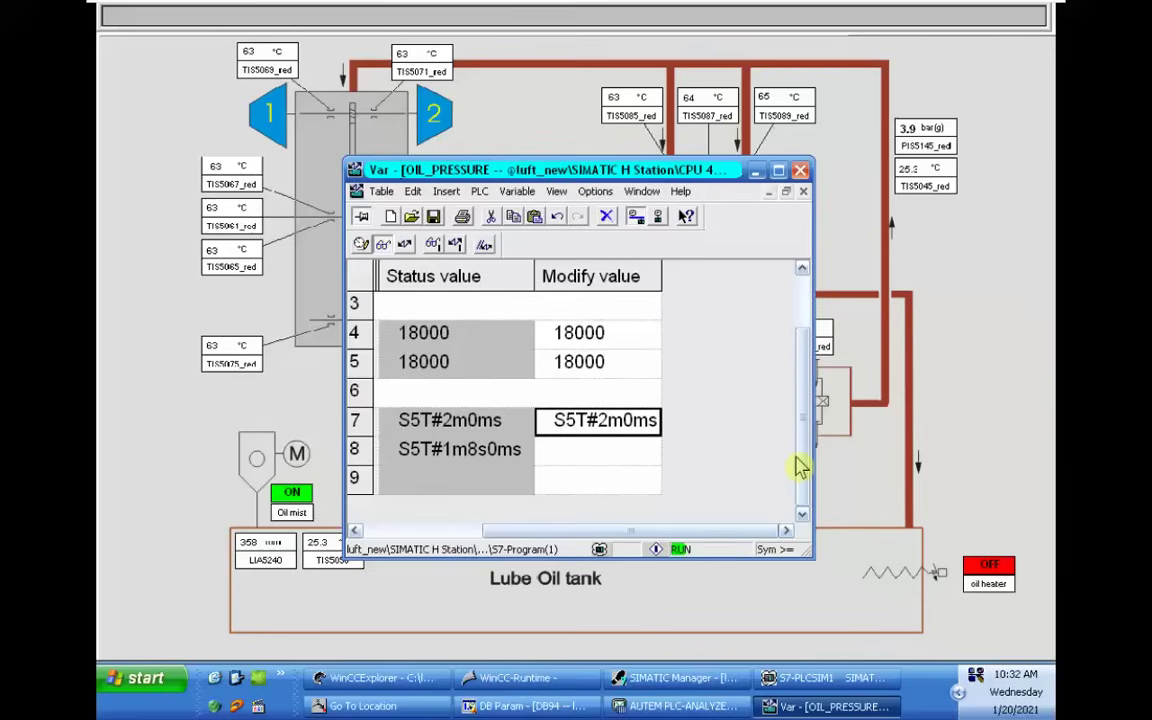
Set the modify values in rows 2, 4 and 5 of the OIL_PRESSURE variable table to 0.
left_click(631, 342)
scroll(632, 347, "up", 1)
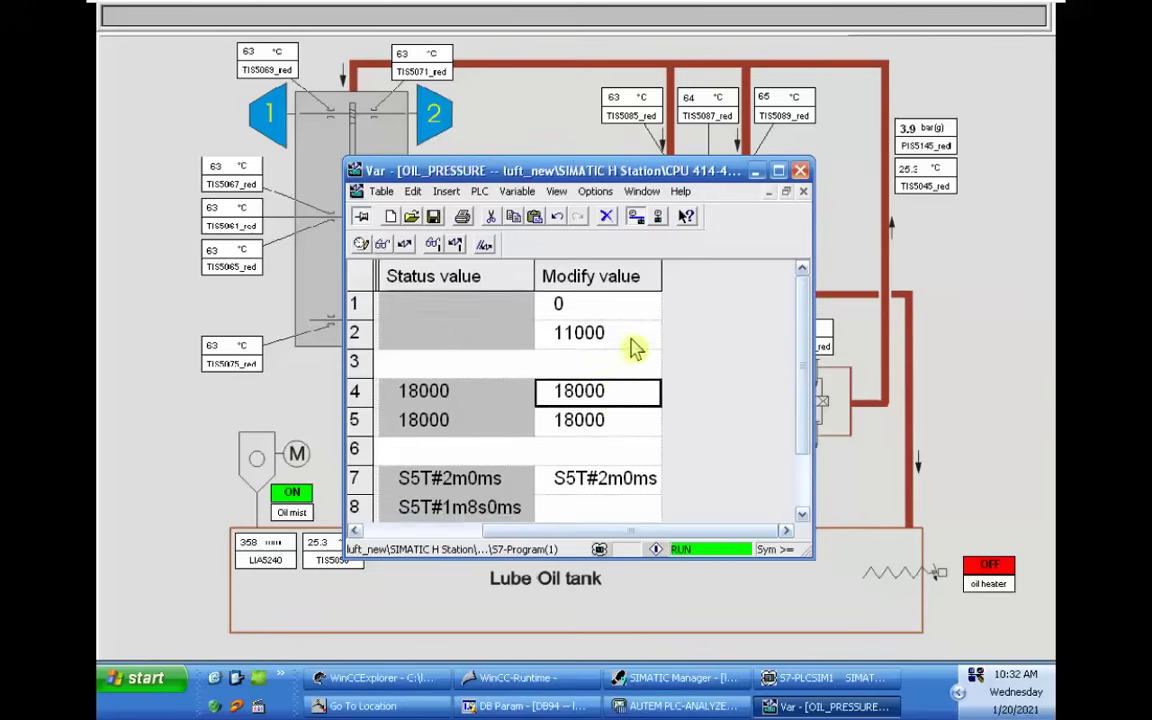
key("ctrl+F7")
double_click(578, 333)
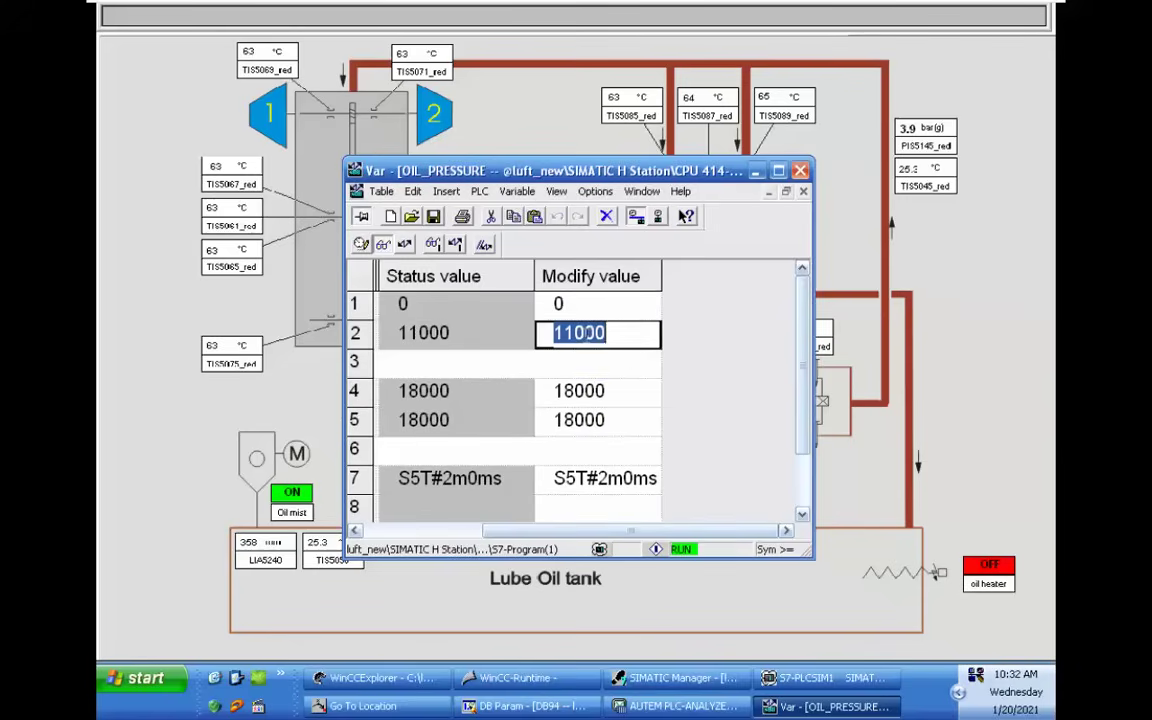
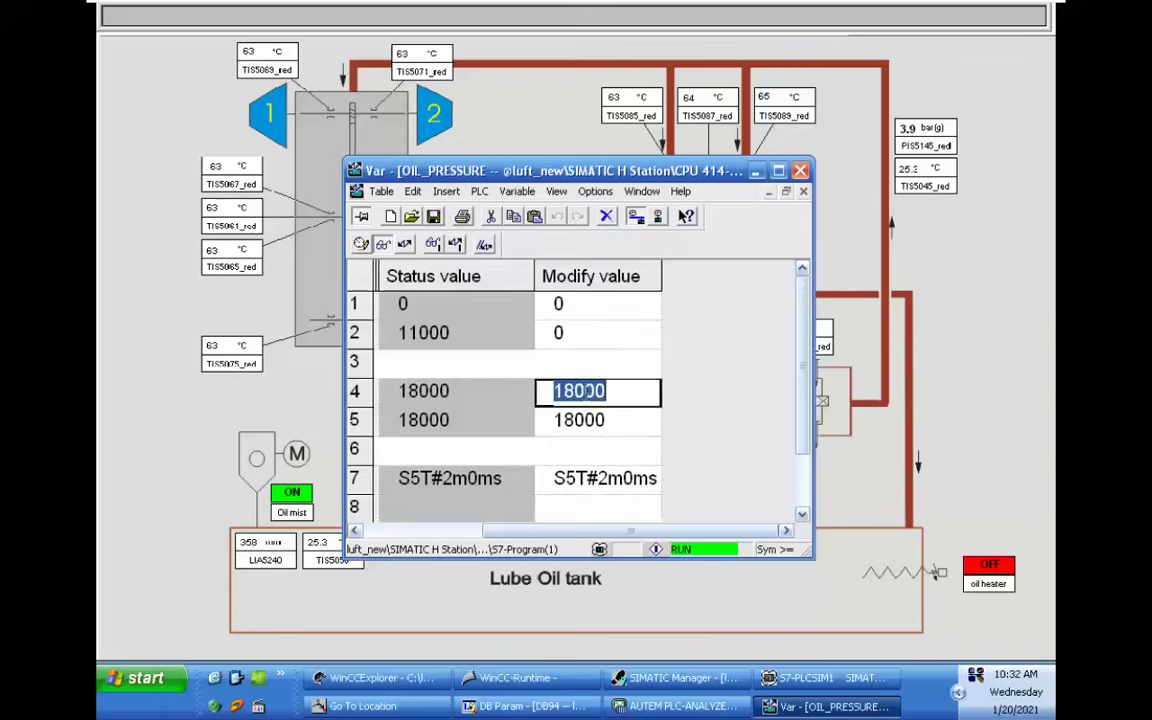
key("Return")
type("0")
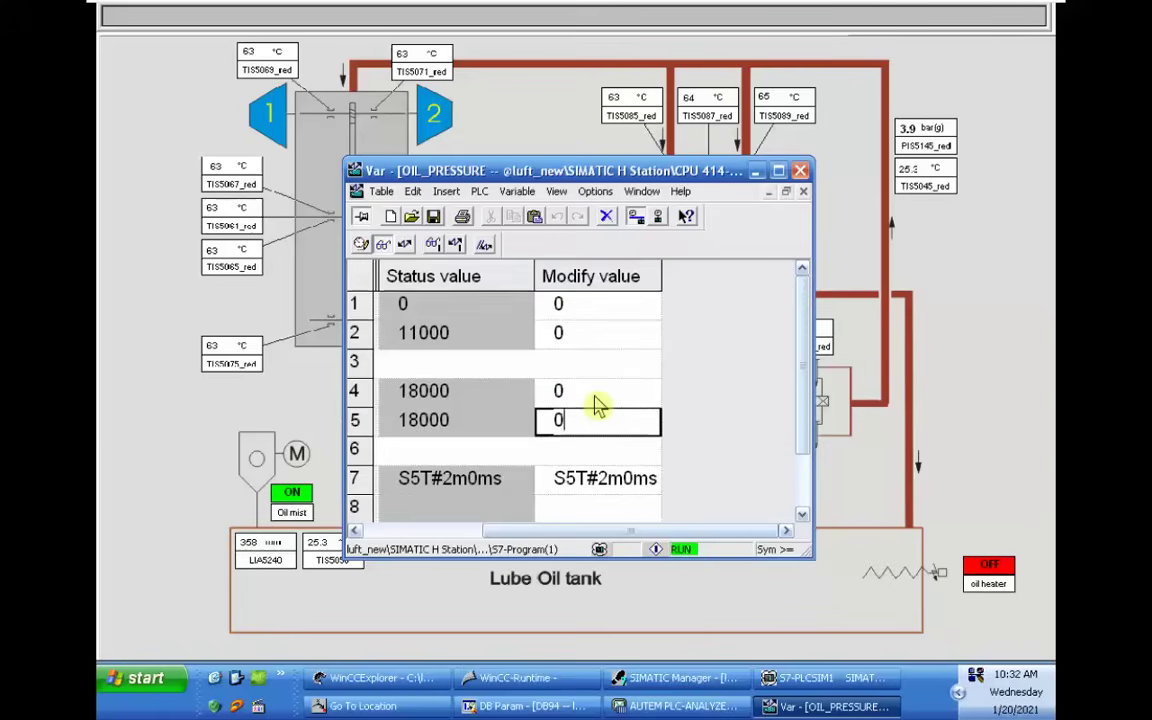
key("Return")
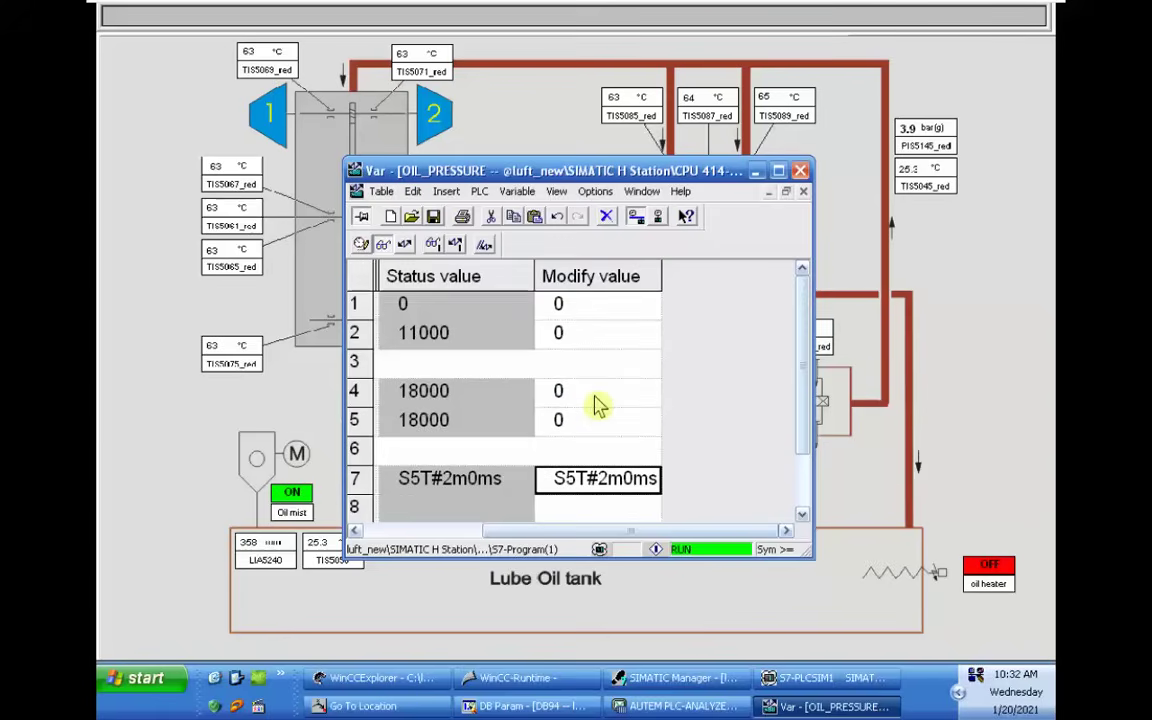
Shift the variable table away from the main motor status and write the zero oil pressure values to the PLC.
left_click_drag(605, 178, 549, 286)
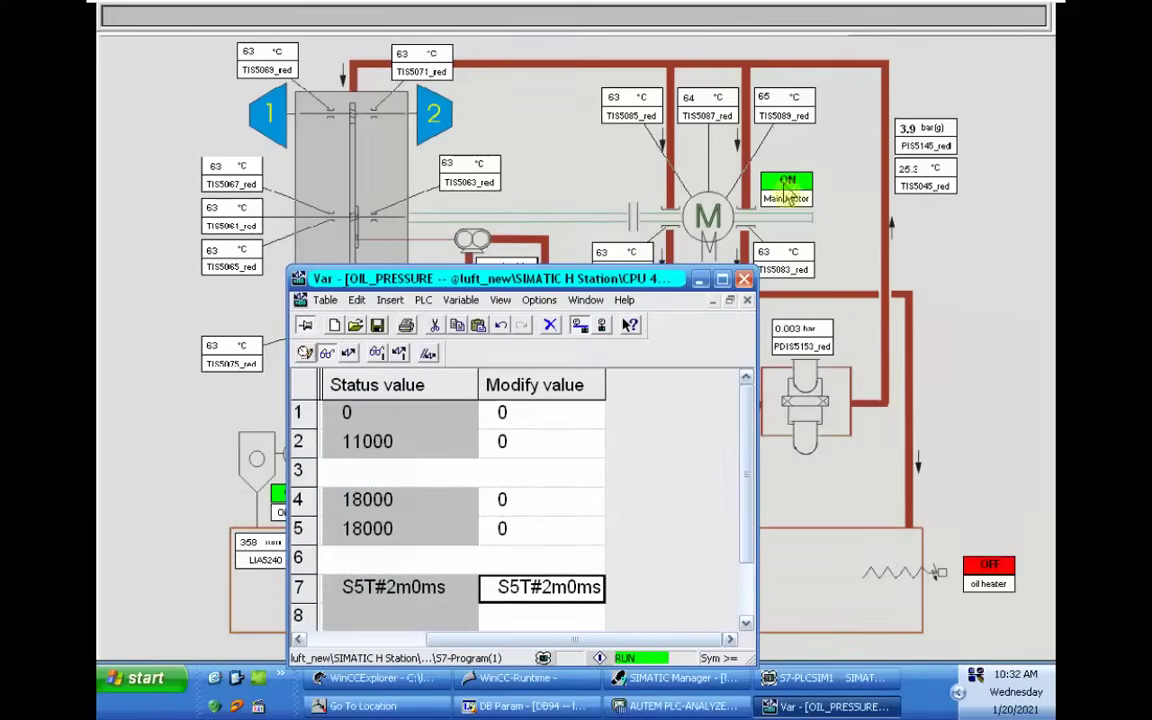
left_click_drag(630, 280, 538, 246)
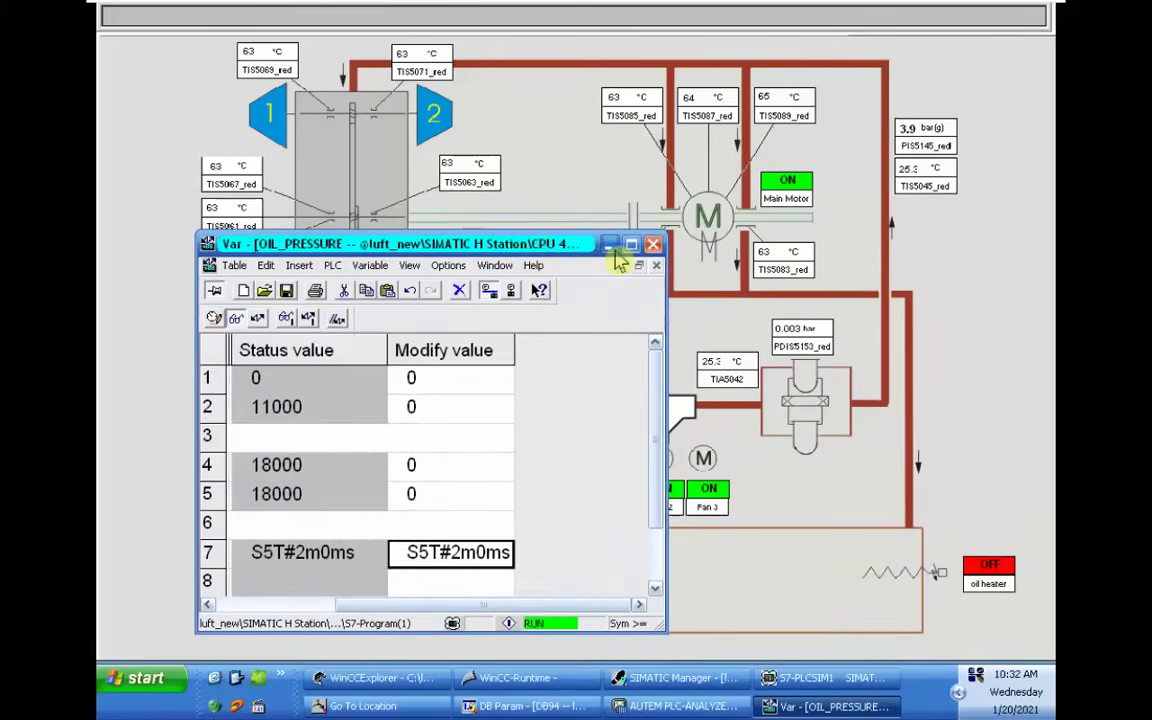
left_click(668, 315)
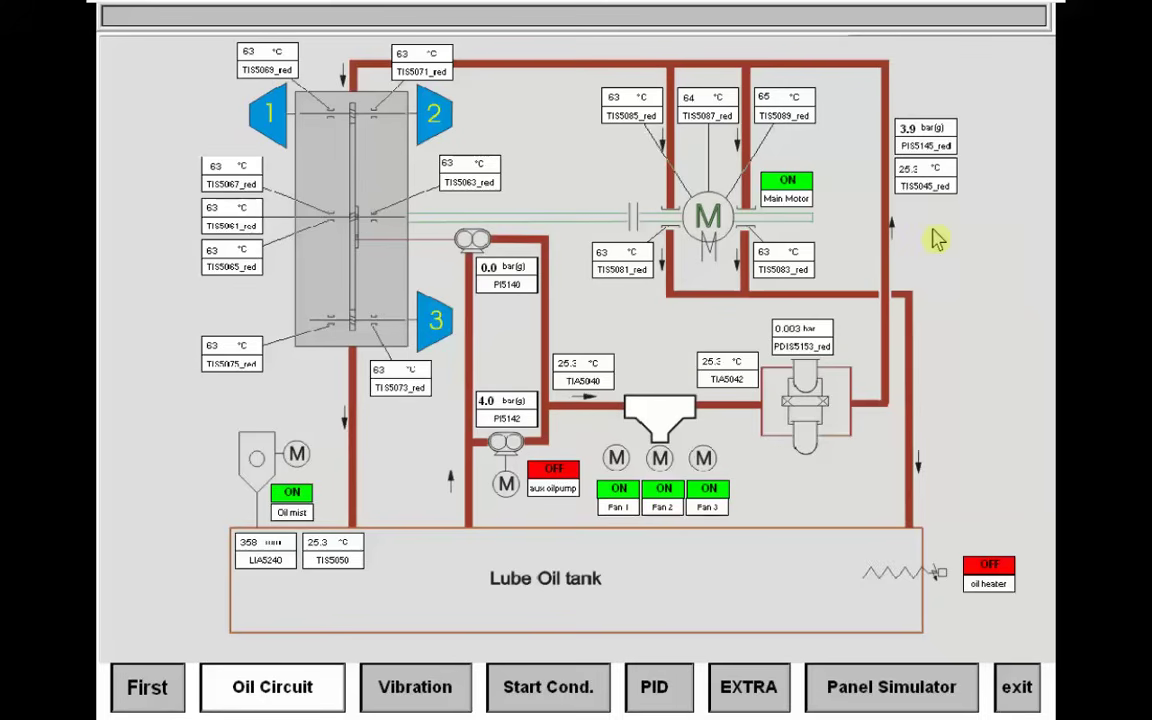
key("alt+Tab")
key("alt+Tab")
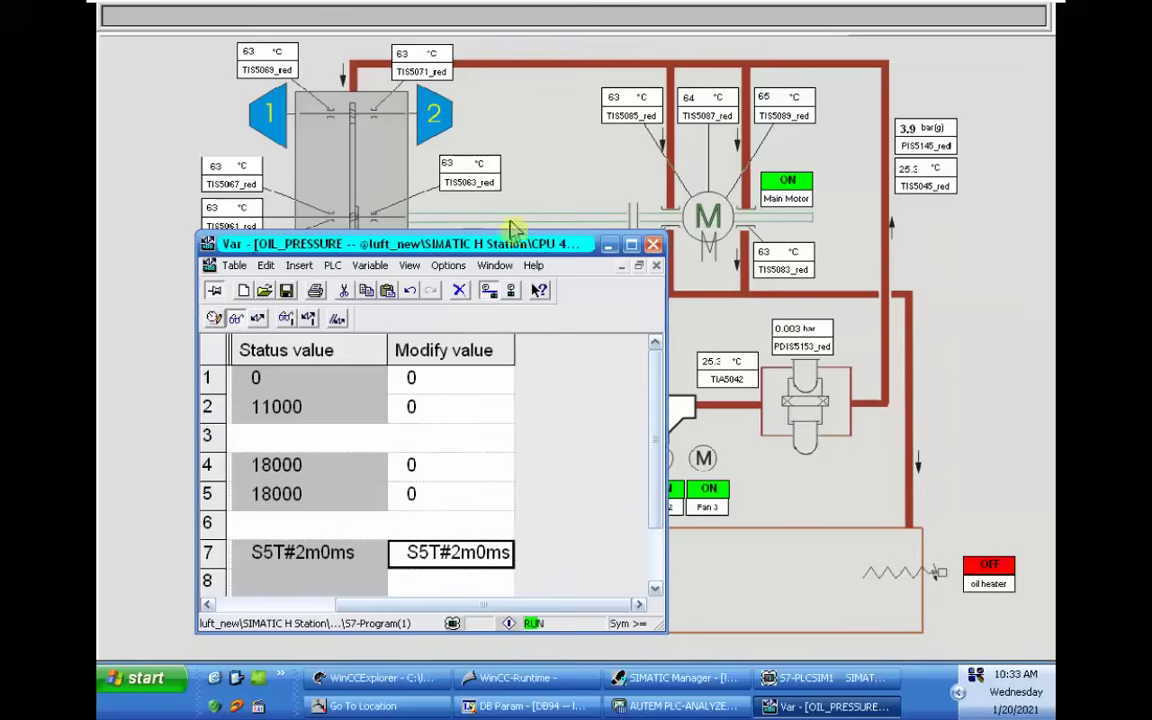
left_click(257, 318)
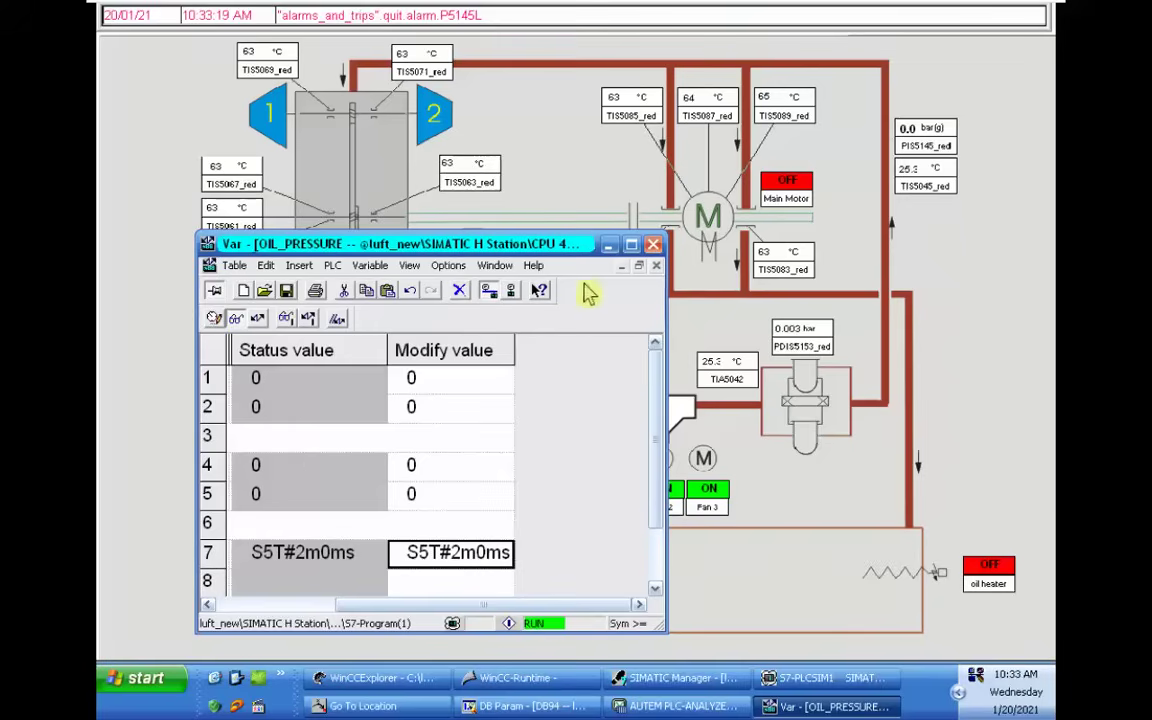
Return to the First page and examine the compressor's trip status, stop phase and alarm line.
left_click(803, 212)
left_click(155, 672)
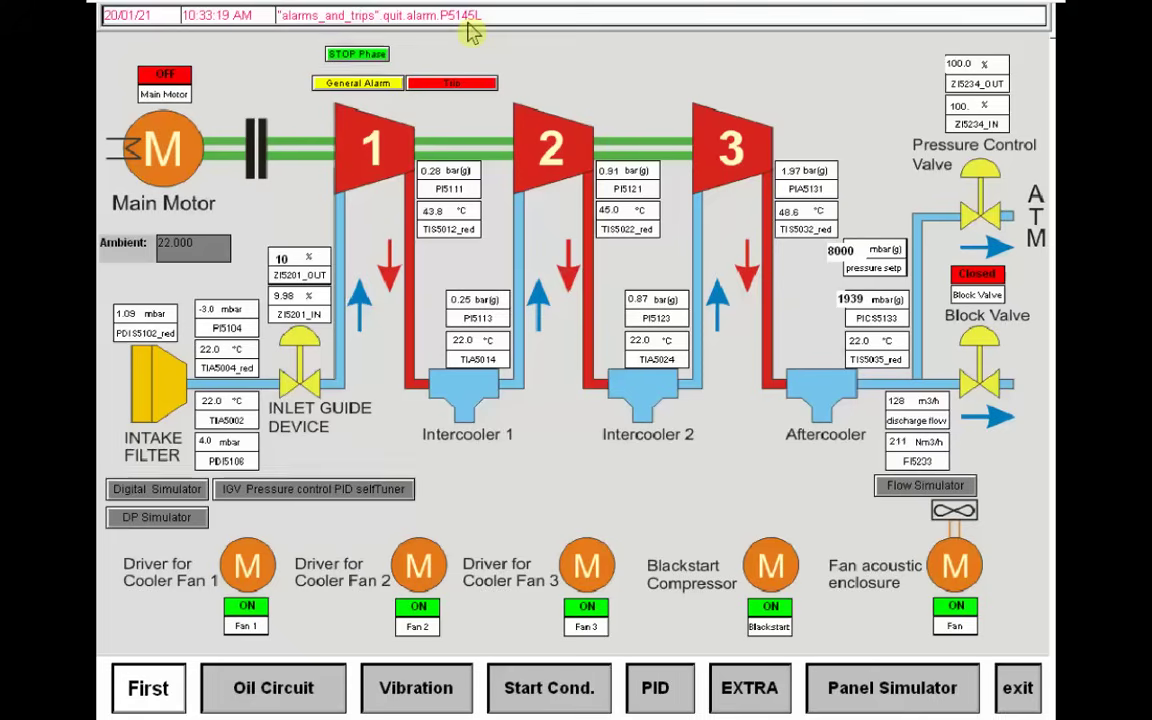
left_click(742, 687)
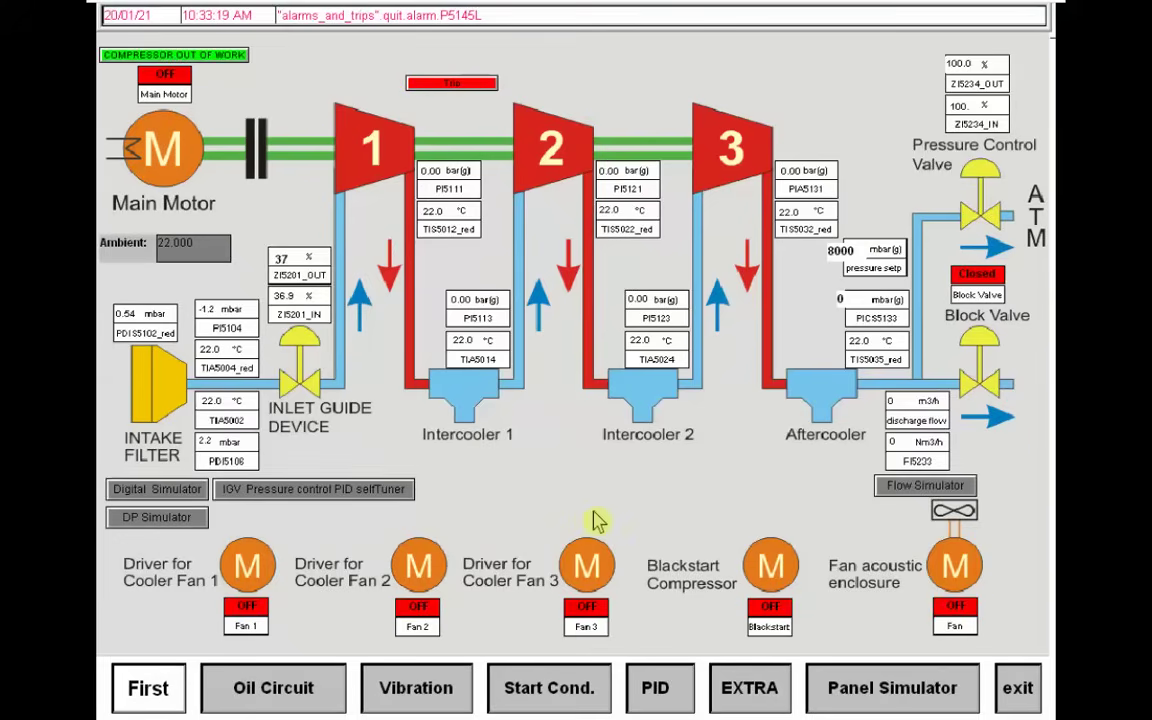
Reset the compressor trip from the Panel Simulator and close the simulator.
left_click(892, 688)
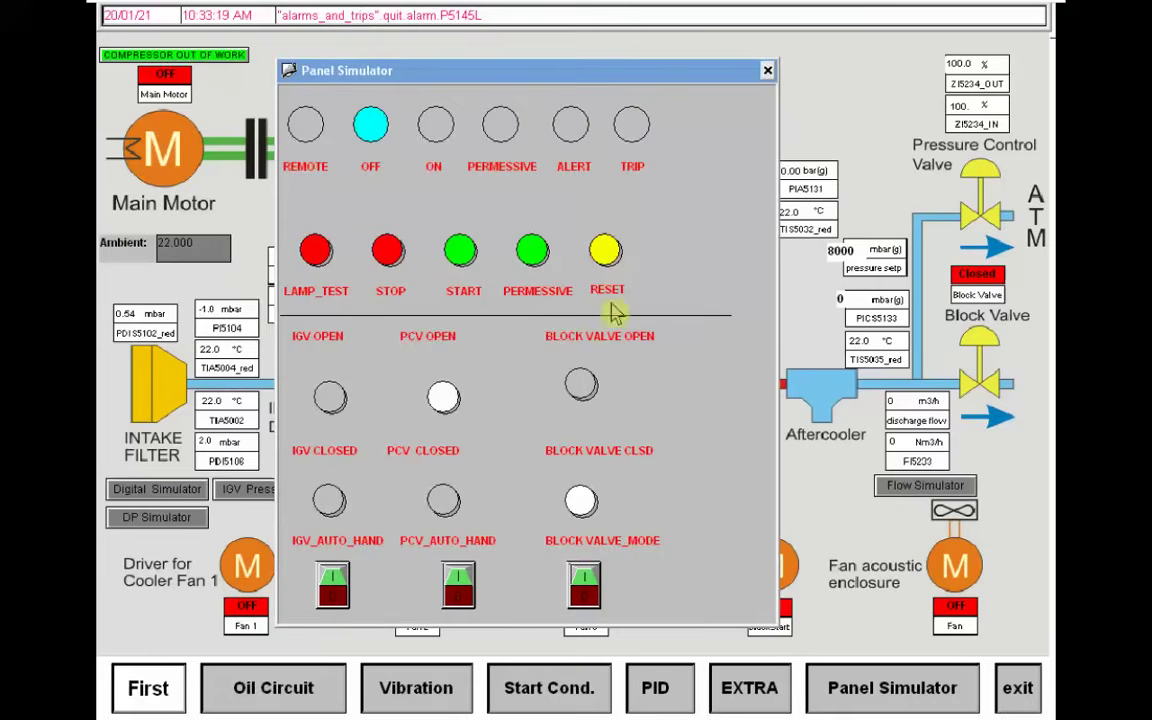
left_click(605, 254)
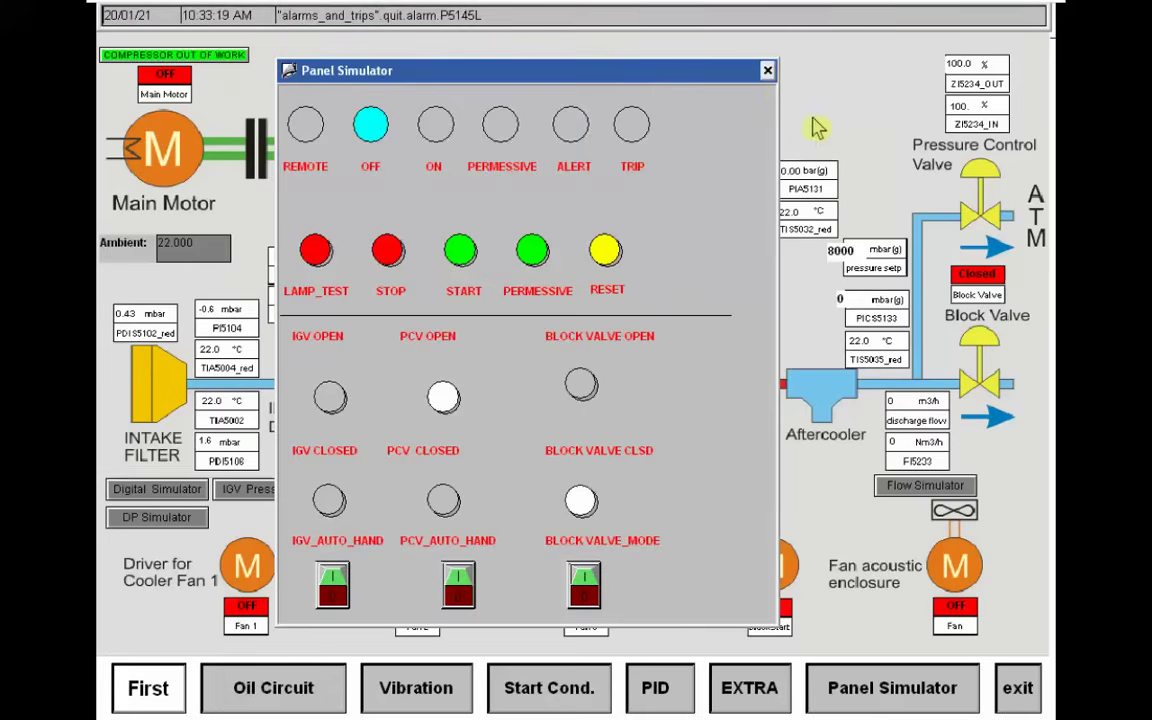
left_click(768, 71)
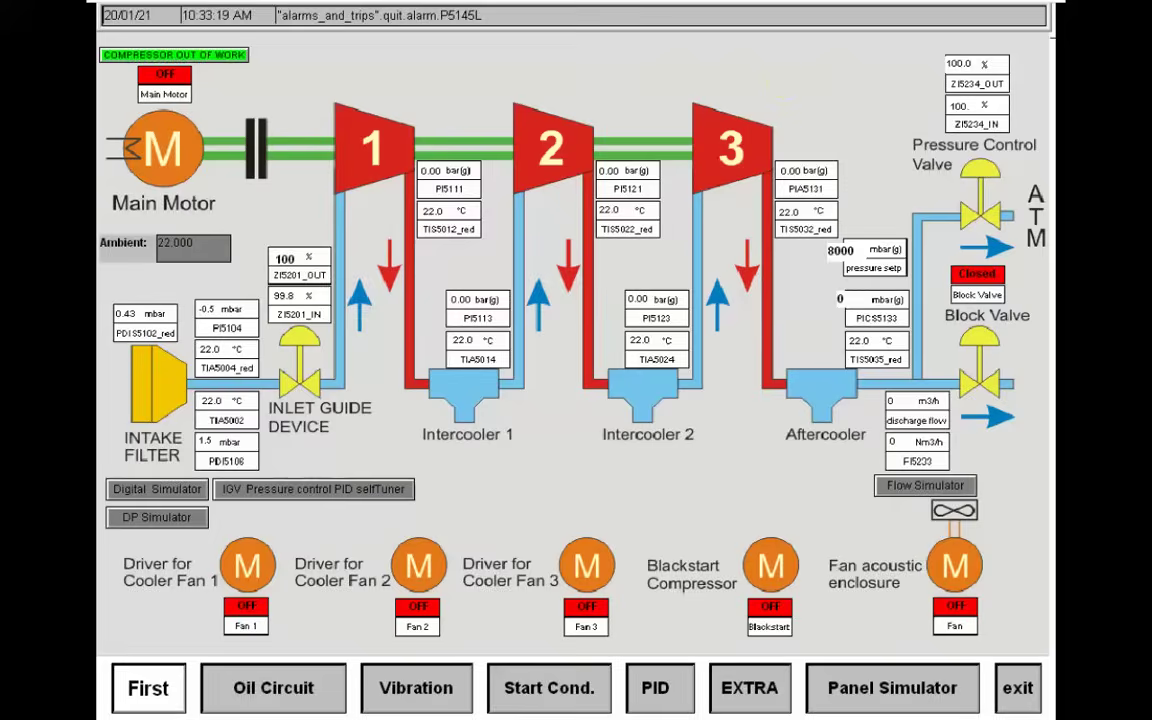
Acknowledge the low oil pressure alarm and trip messages on the EXTRA page and return to the First page.
left_click(749, 686)
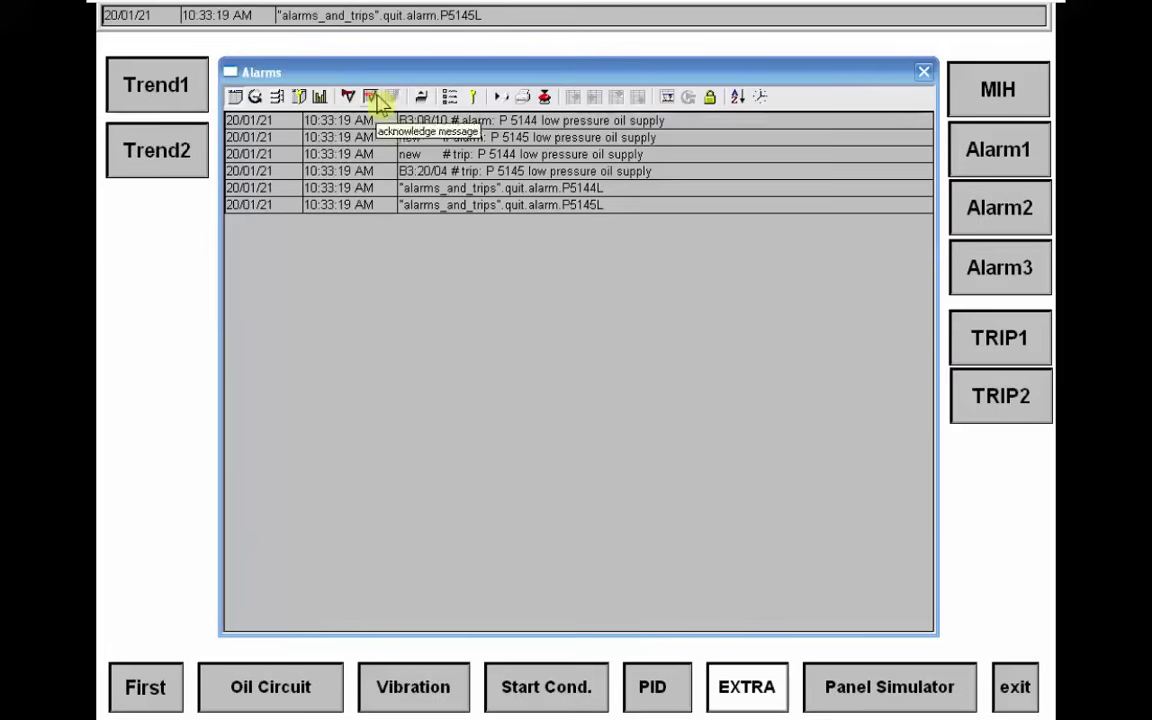
left_click(393, 97)
left_click(148, 682)
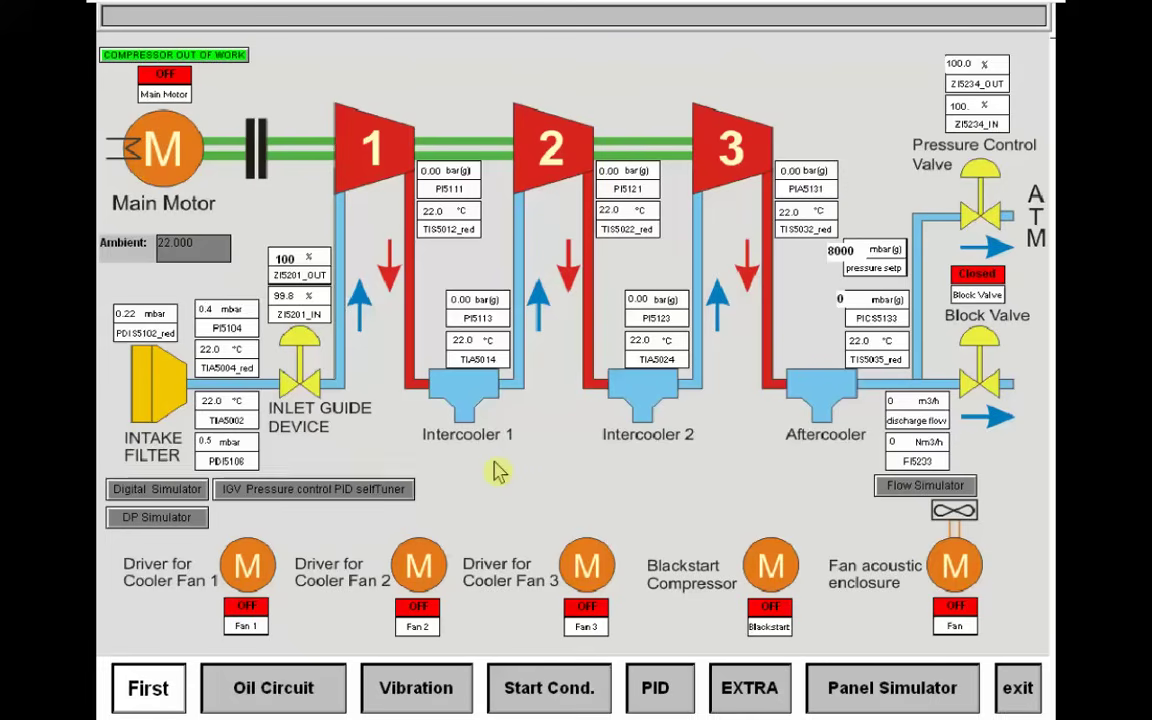
Request the start permissive from the Panel Simulator on the Oil Circuit page and close the simulator.
left_click(880, 686)
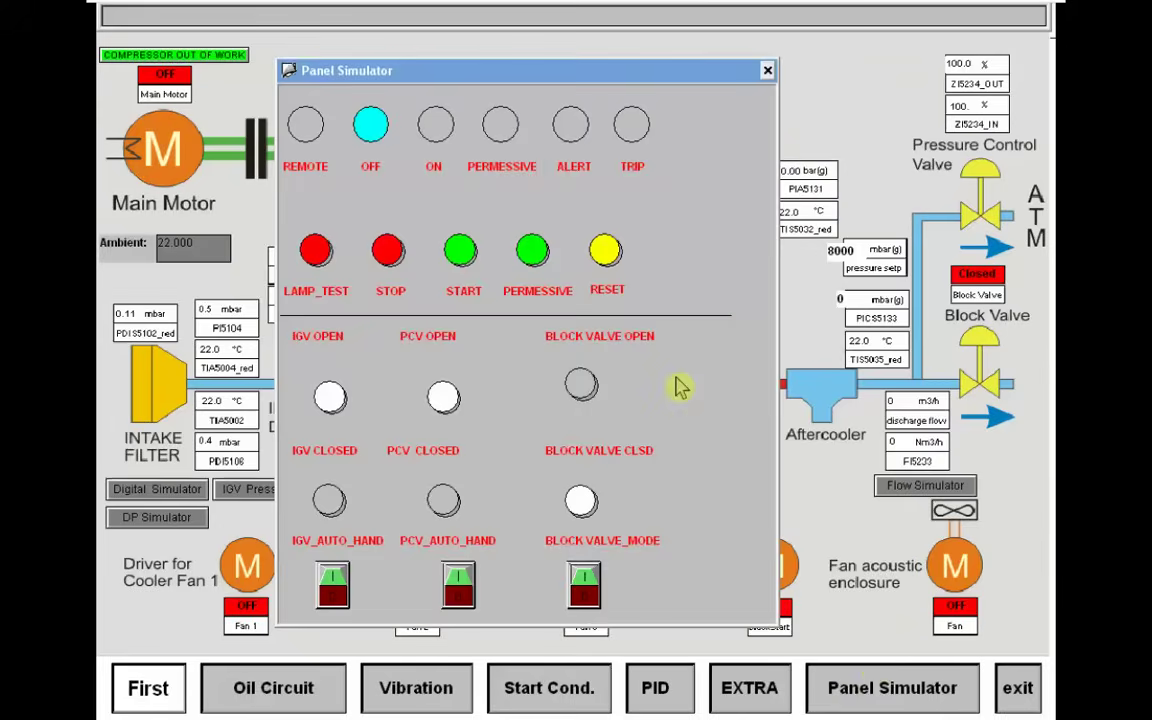
left_click(767, 70)
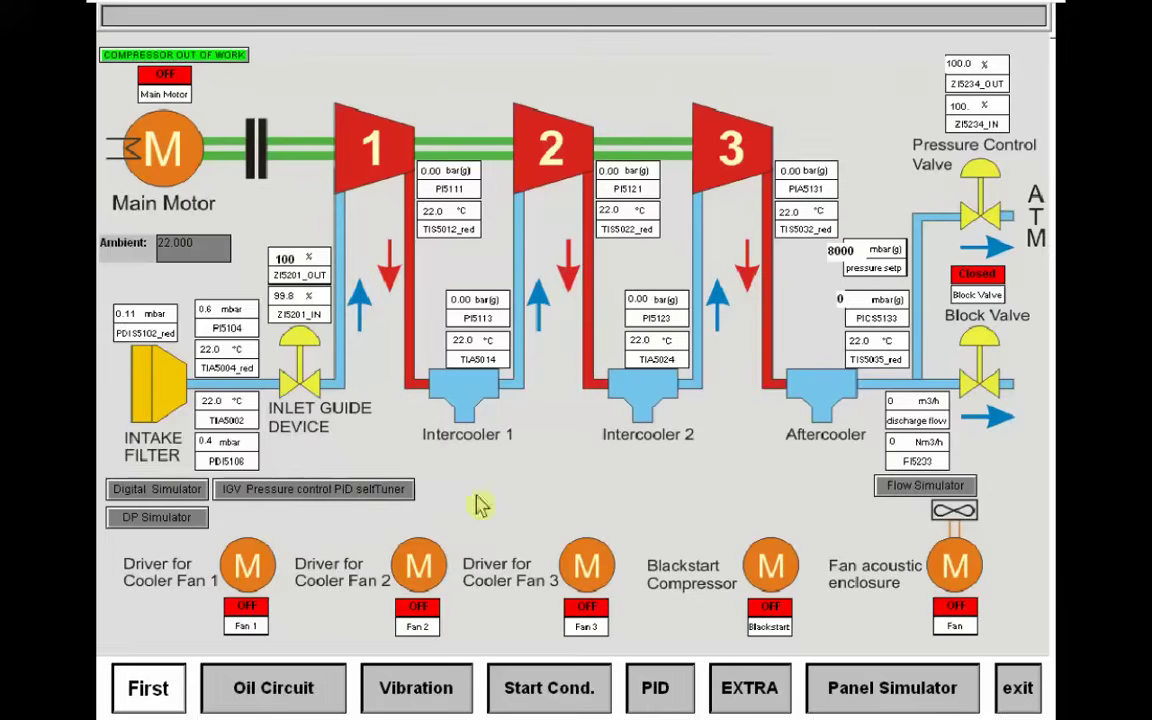
left_click(306, 683)
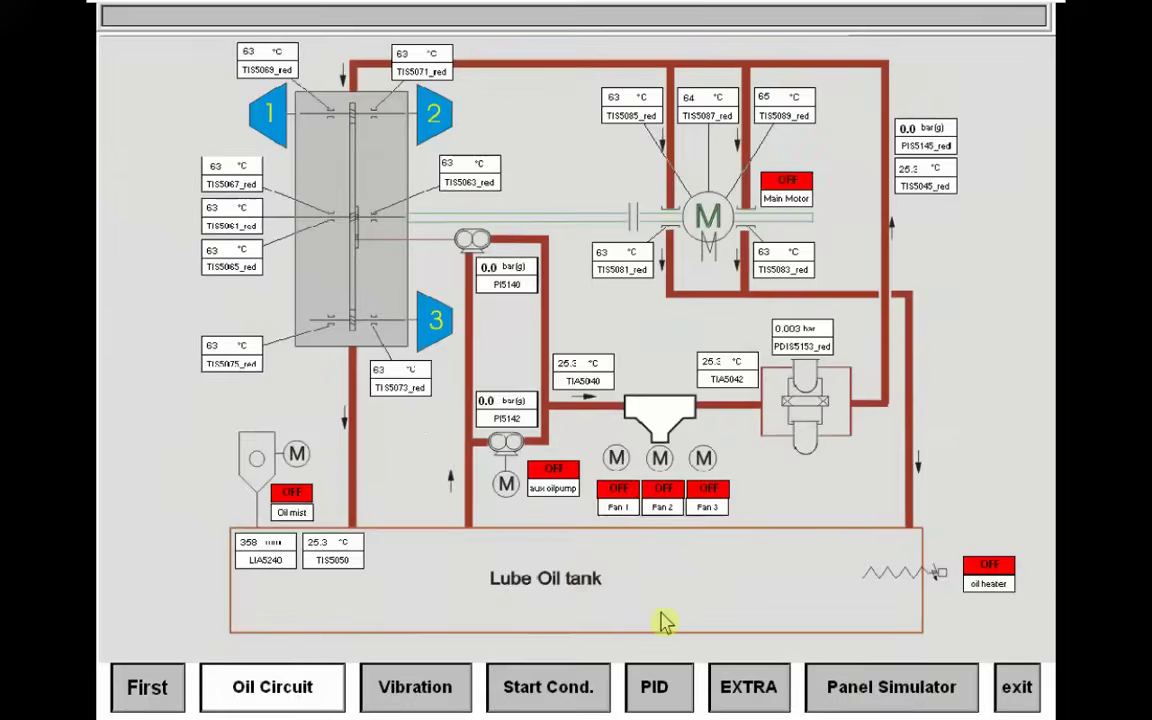
left_click(830, 683)
left_click(597, 328)
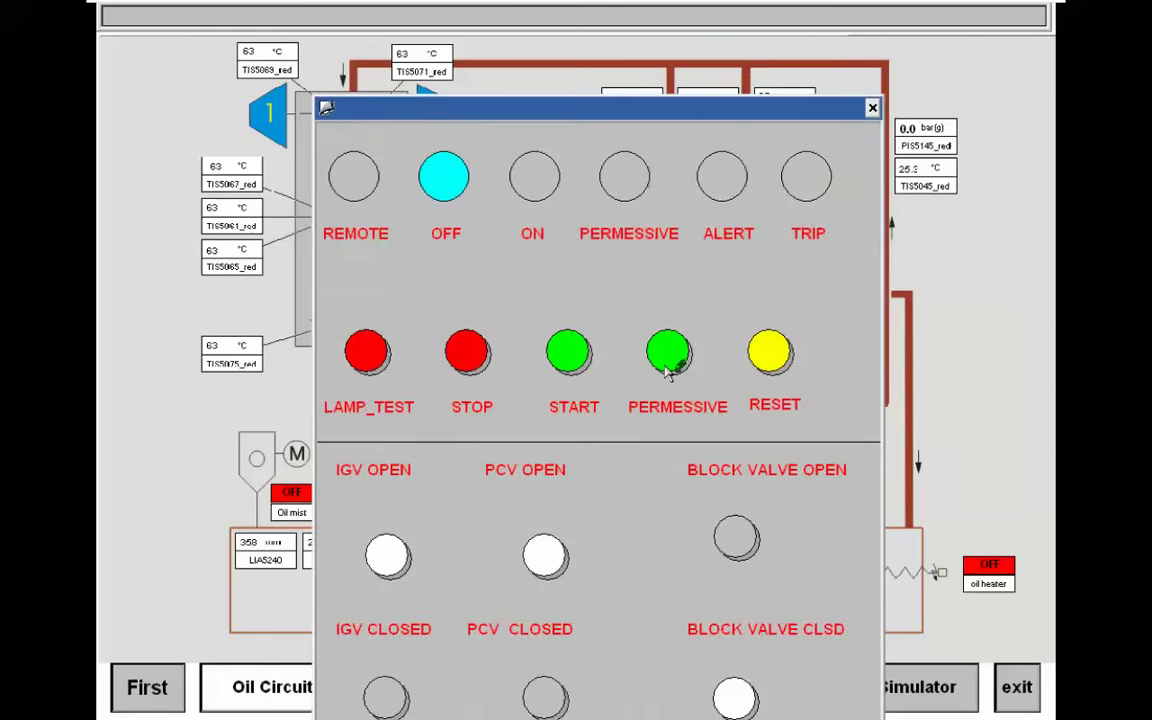
left_click(873, 108)
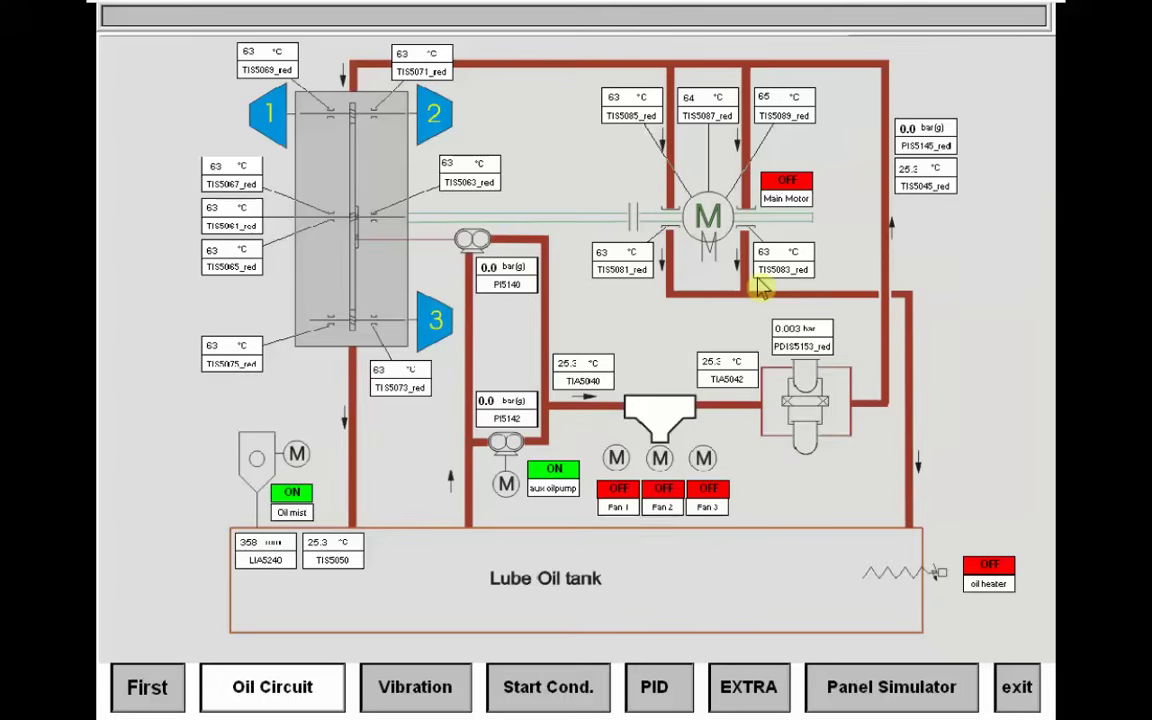
Review the First, Start Cond. and Oil Circuit pages for the start permission, auxiliary oil pump status and oil pressure condition.
left_click(146, 687)
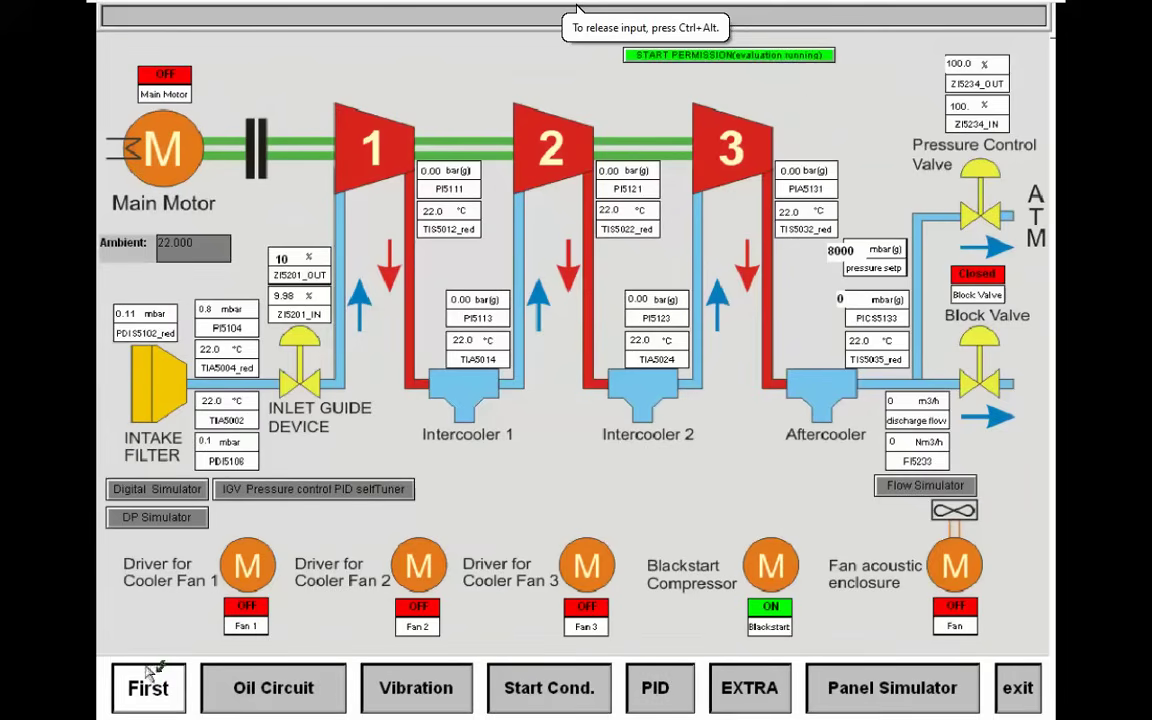
left_click(300, 700)
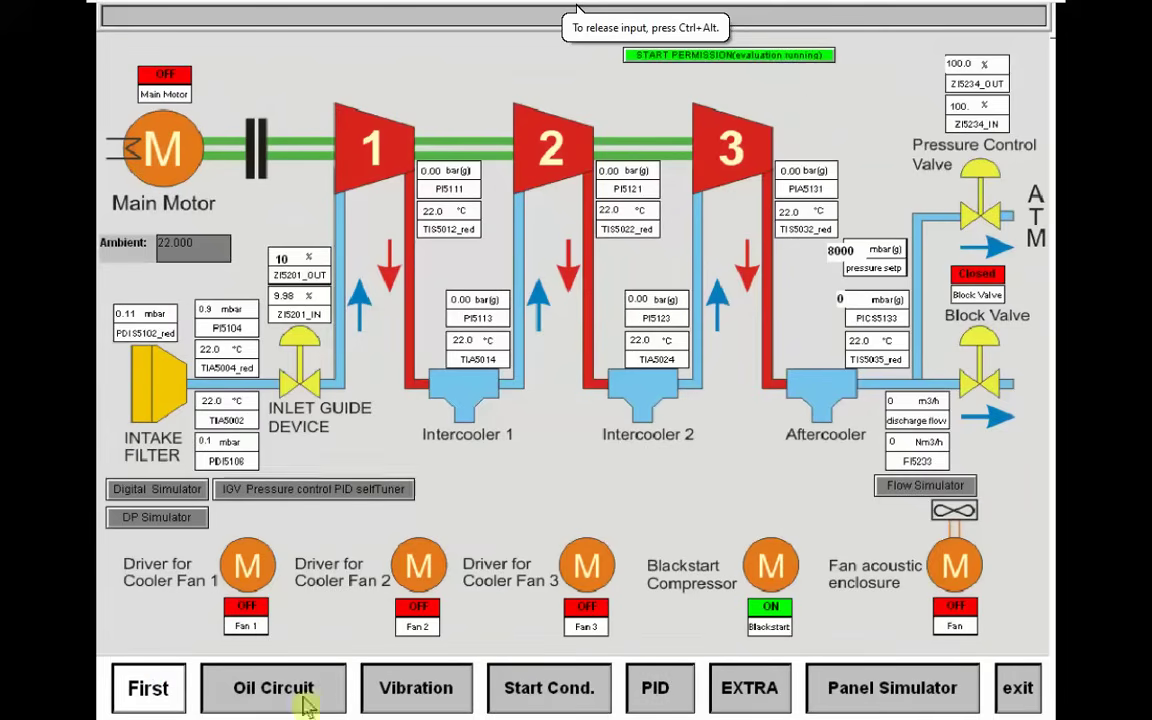
left_click(525, 690)
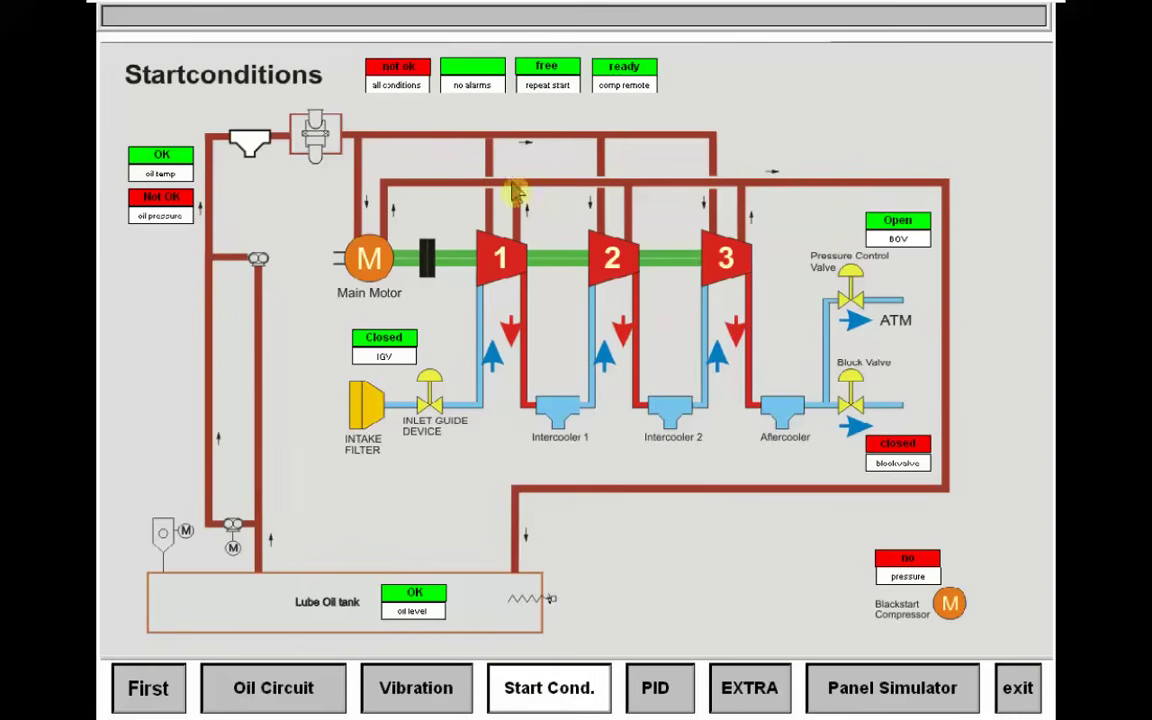
left_click(560, 527)
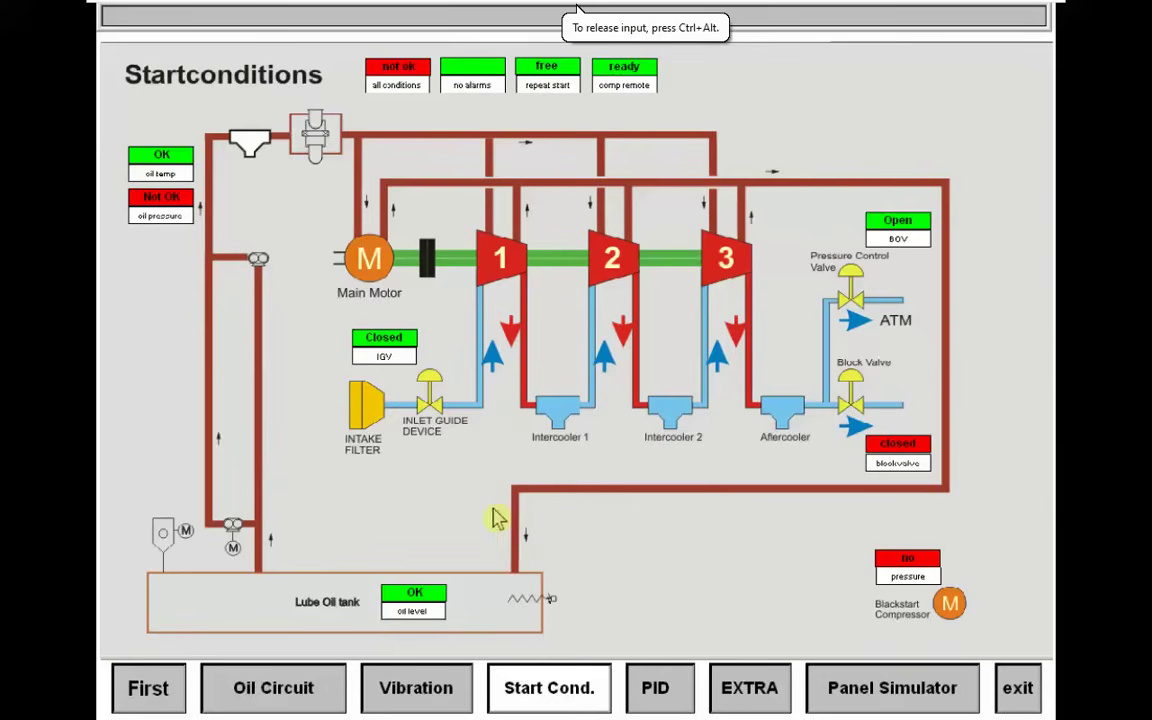
left_click(318, 667)
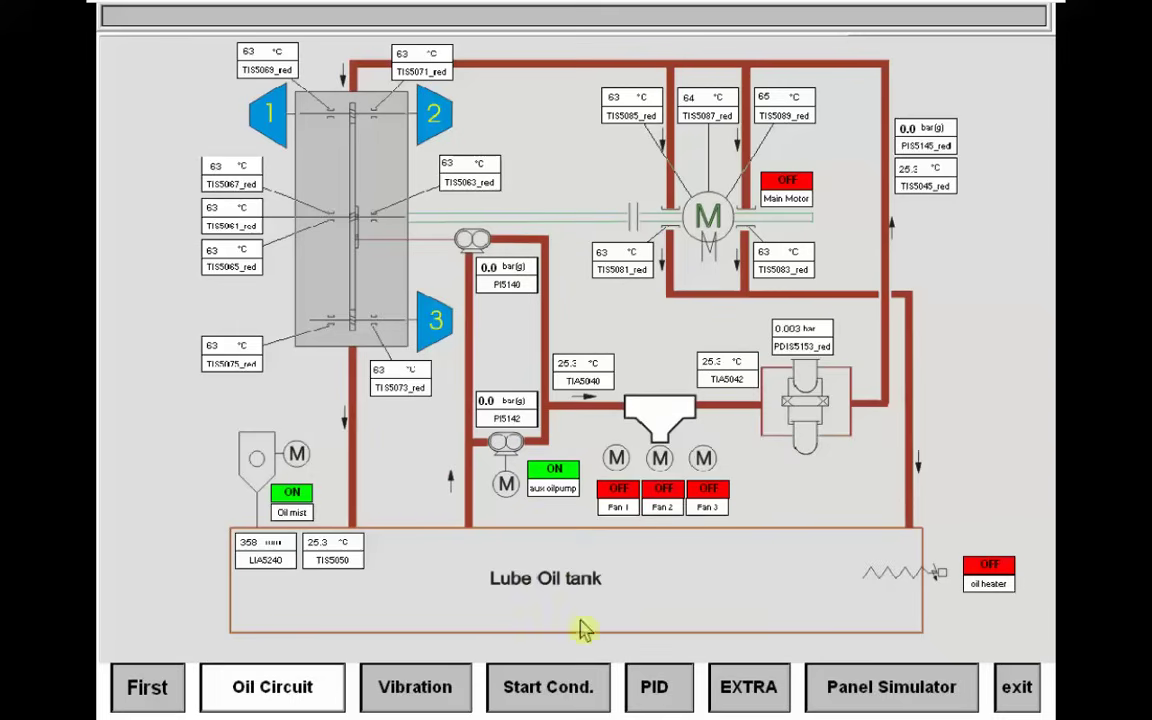
left_click(558, 687)
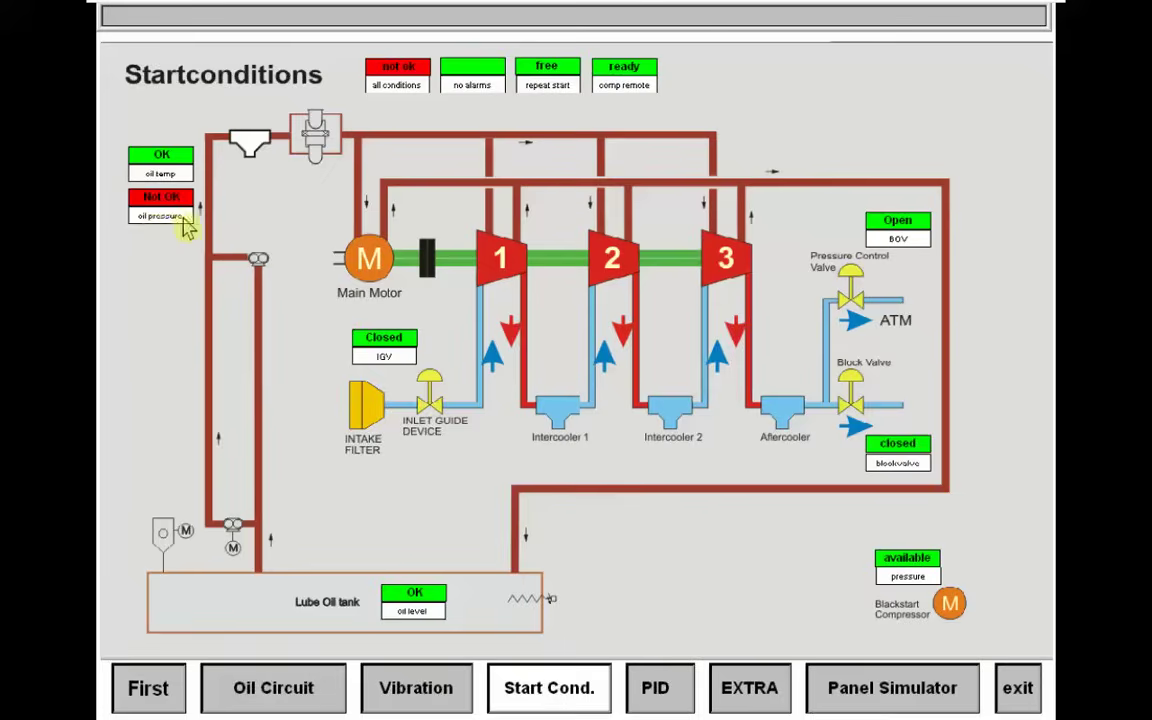
Restore the full-screen view of the virtual machine and return to the First page to check the start permission status.
key("ctrl+alt+Return")
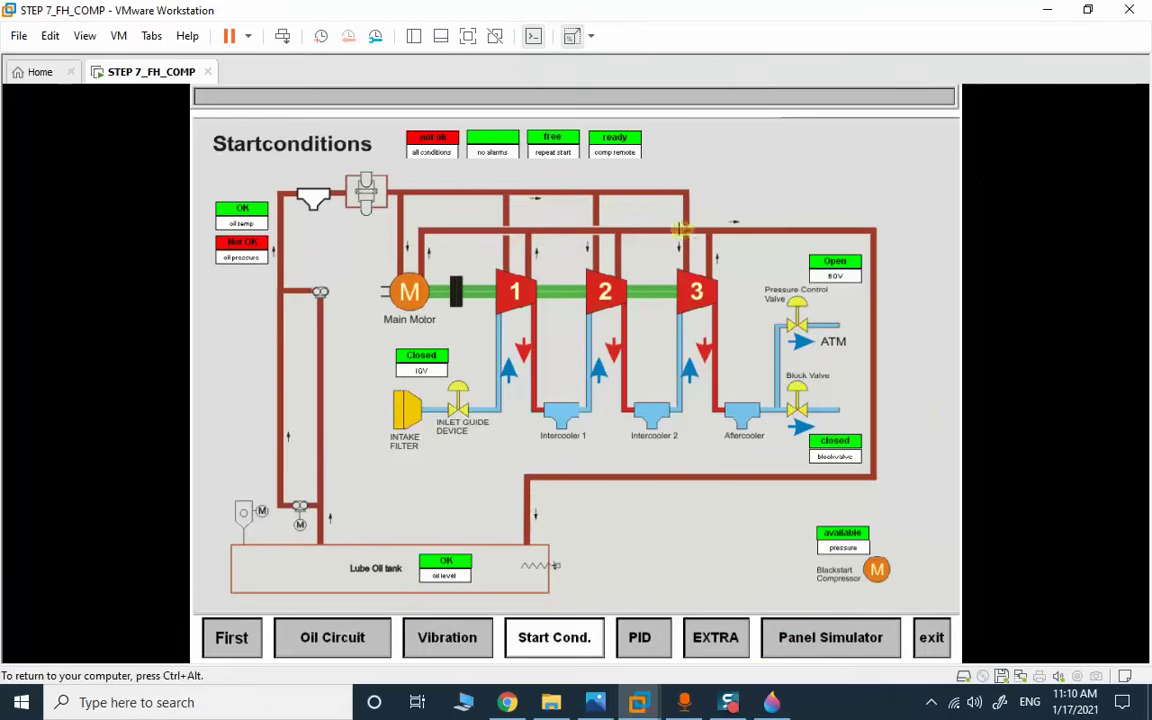
left_click(468, 37)
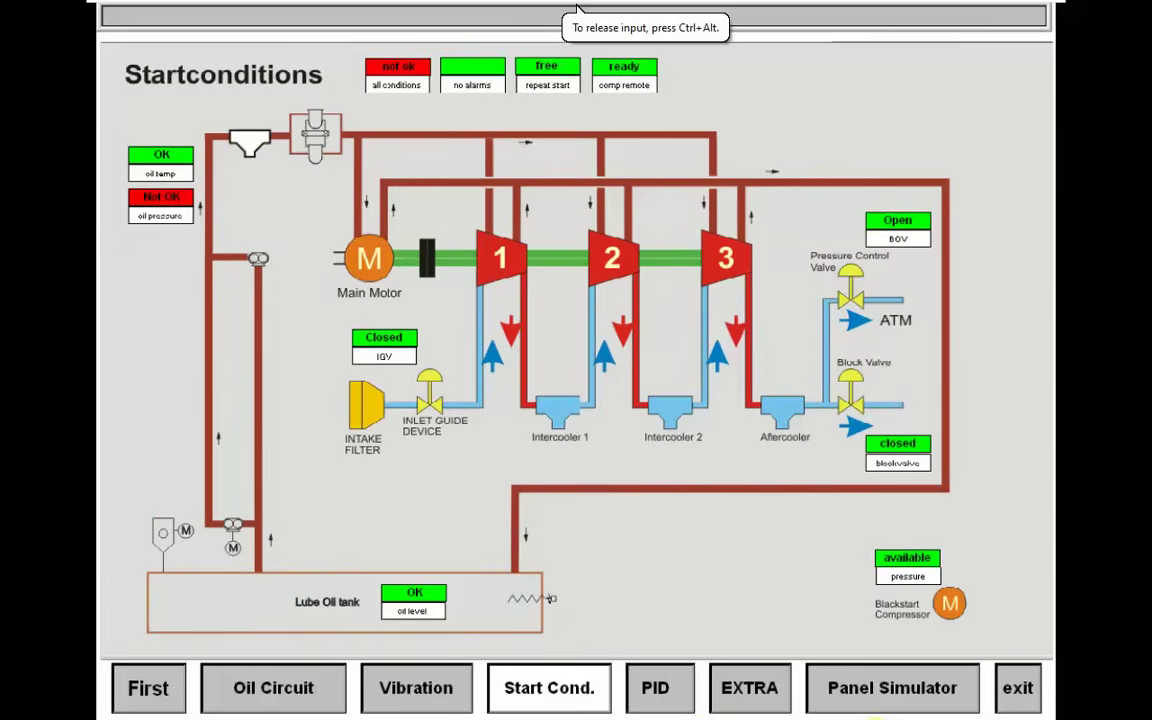
left_click(110, 540)
left_click(181, 699)
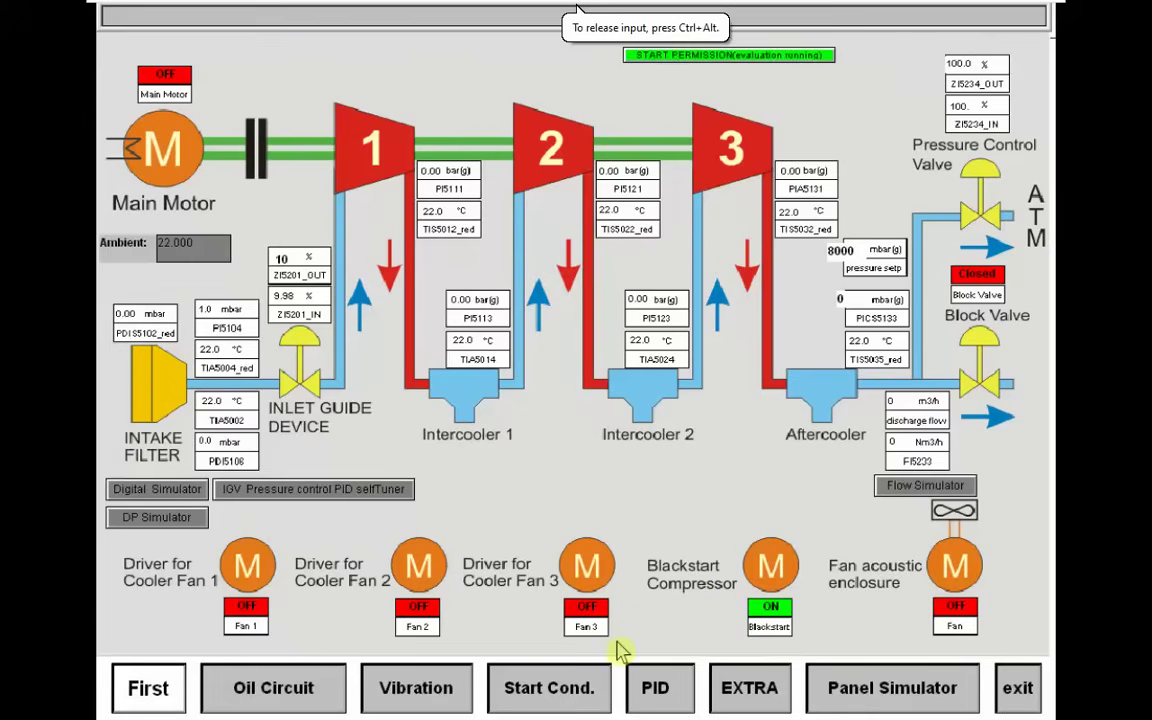
Examine the start-condition timer values in rows 7 and 8 of the OIL_PRESSURE variable table, and minimize the table.
key("alt+Tab")
key("alt+Tab")
key("alt+Tab")
key("alt+Tab")
key("alt+Tab")
key("alt+Tab")
key("alt+Tab")
key("alt+Tab")
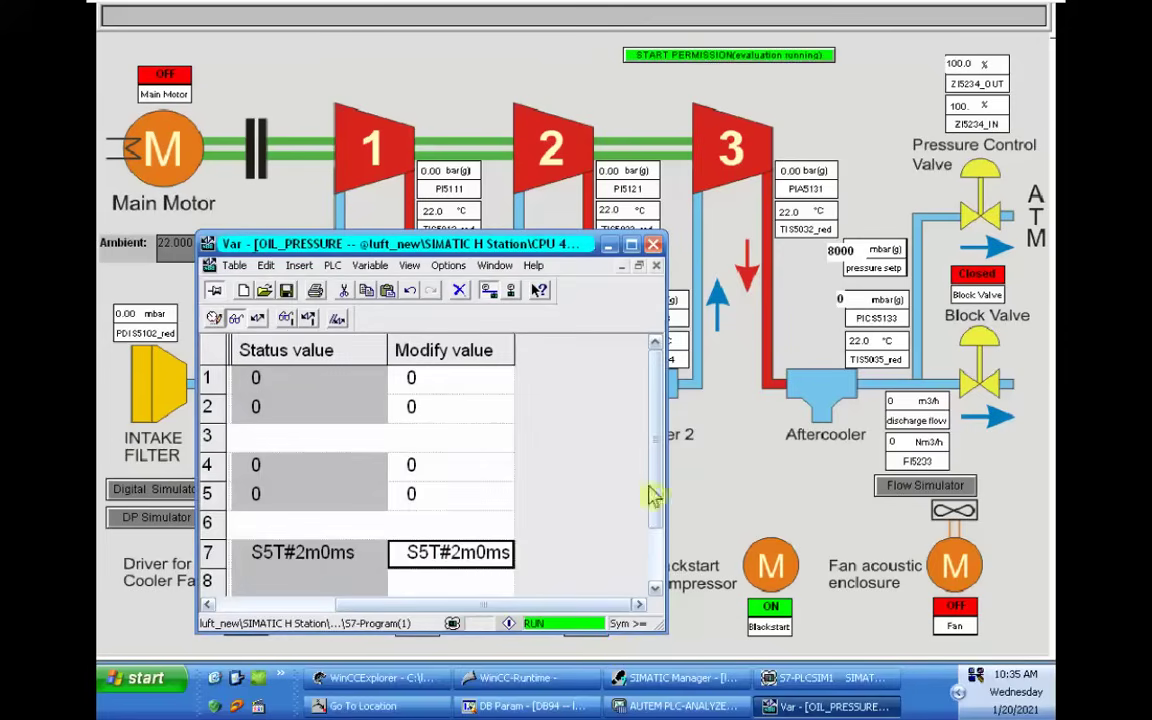
left_click_drag(655, 489, 648, 520)
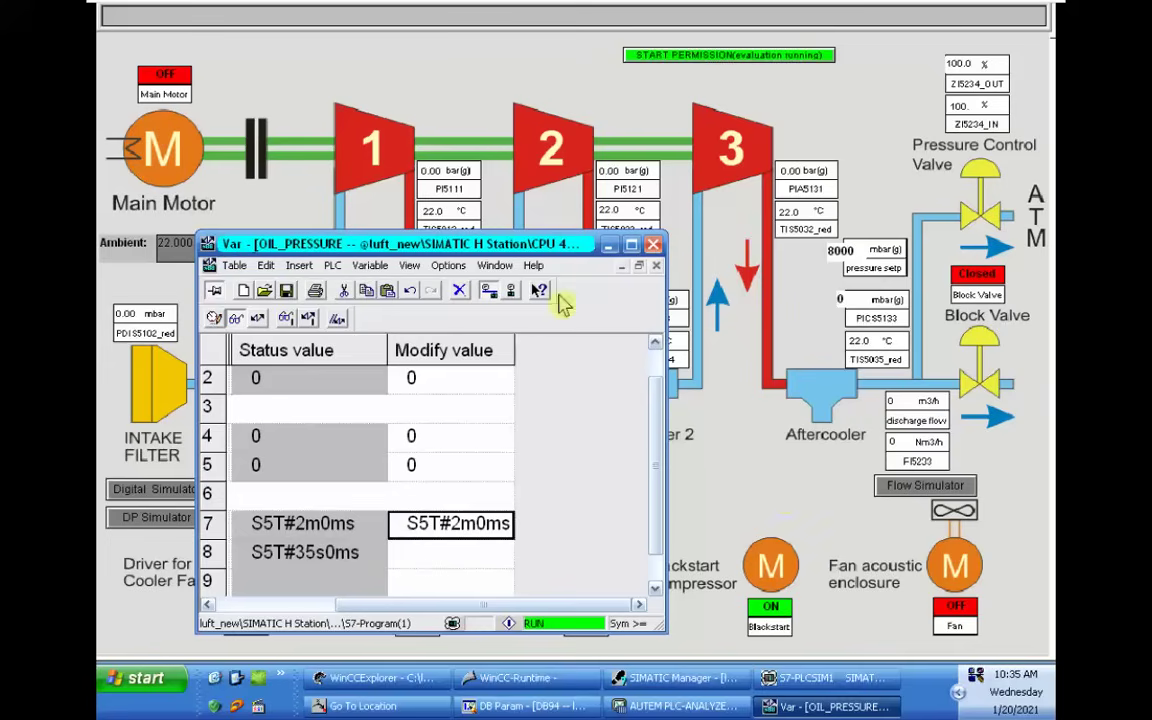
left_click(609, 244)
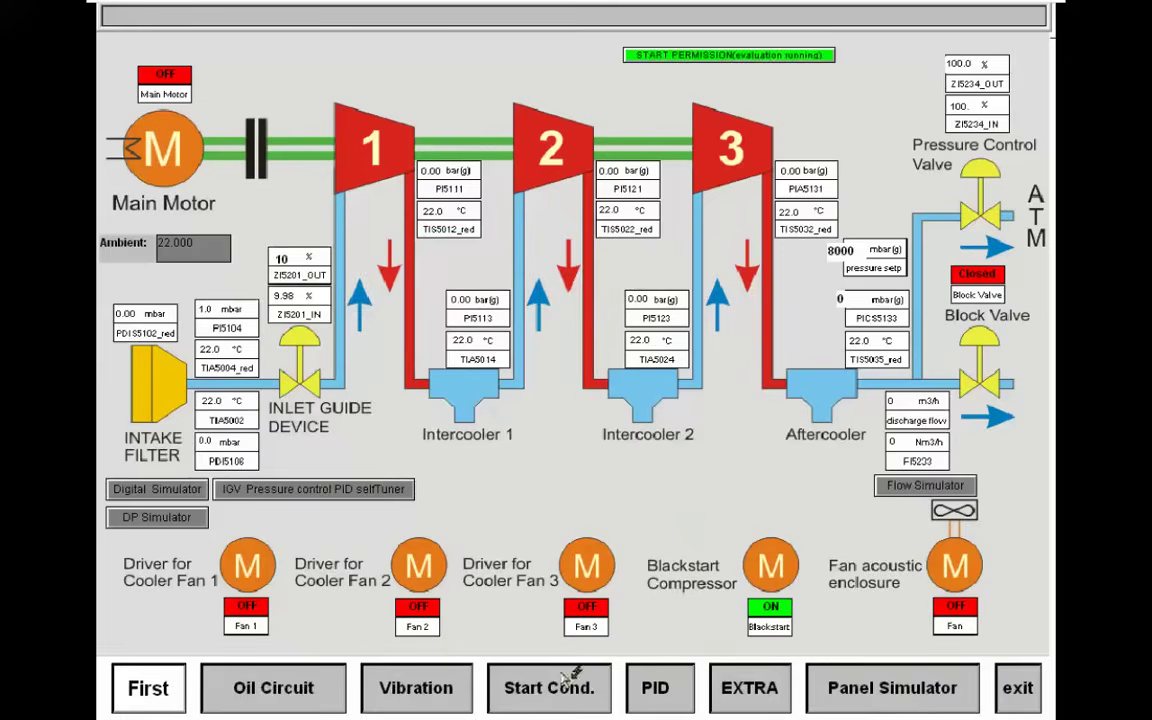
Review the Start Cond. and Oil Circuit pages, and check the timer values in the OIL_PRESSURE variable table before minimizing it.
left_click(551, 689)
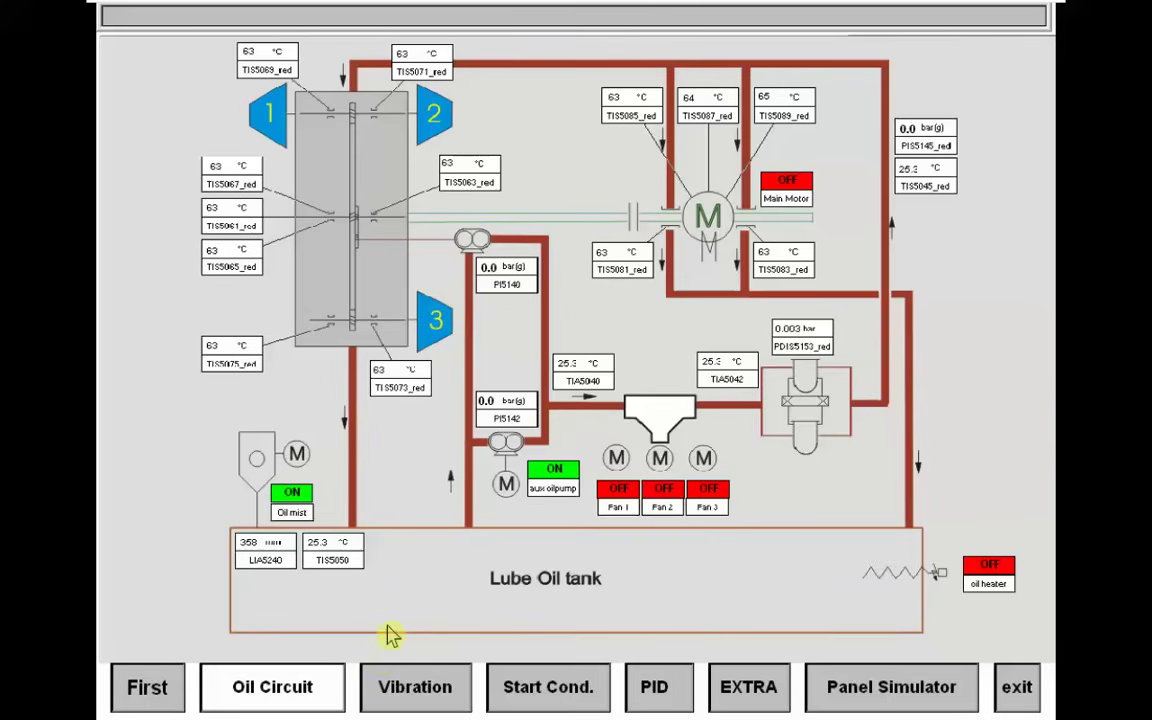
key("alt+Tab")
key("alt+Tab")
key("alt+Tab")
key("alt+Tab")
key("alt+Tab")
key("alt+Tab")
key("alt+Tab")
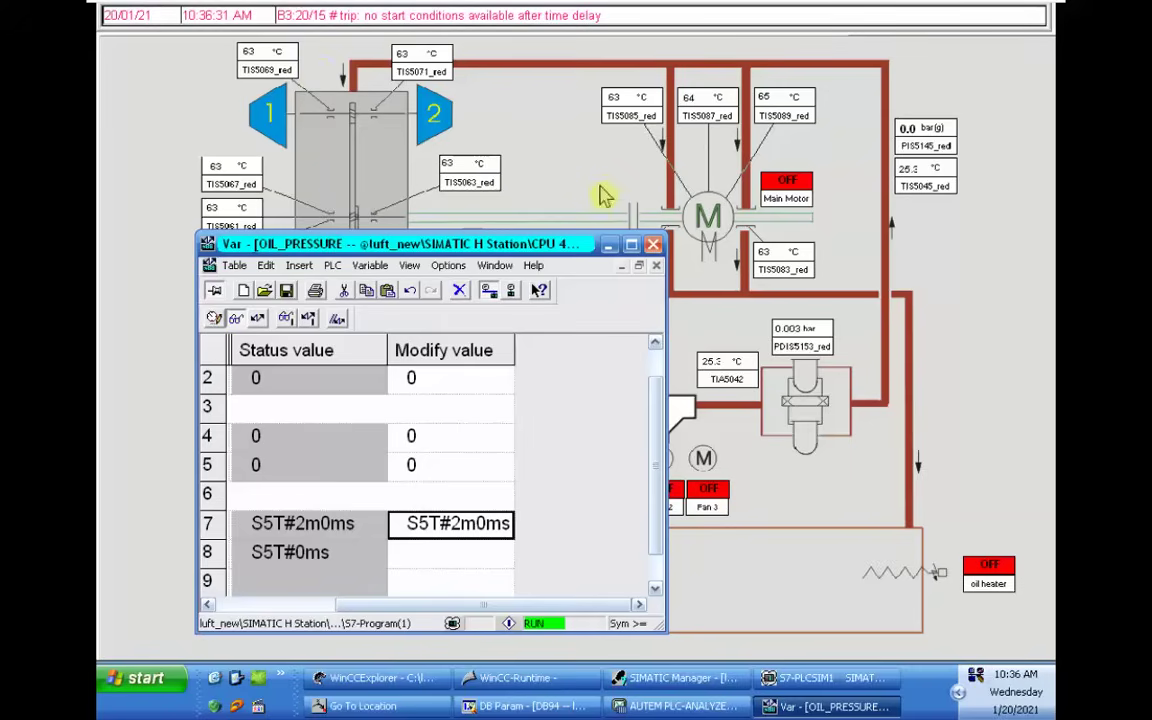
left_click(608, 244)
Reset the start-condition time delay trip from the Panel Simulator on the First page and close the simulator.
left_click(156, 684)
left_click(900, 700)
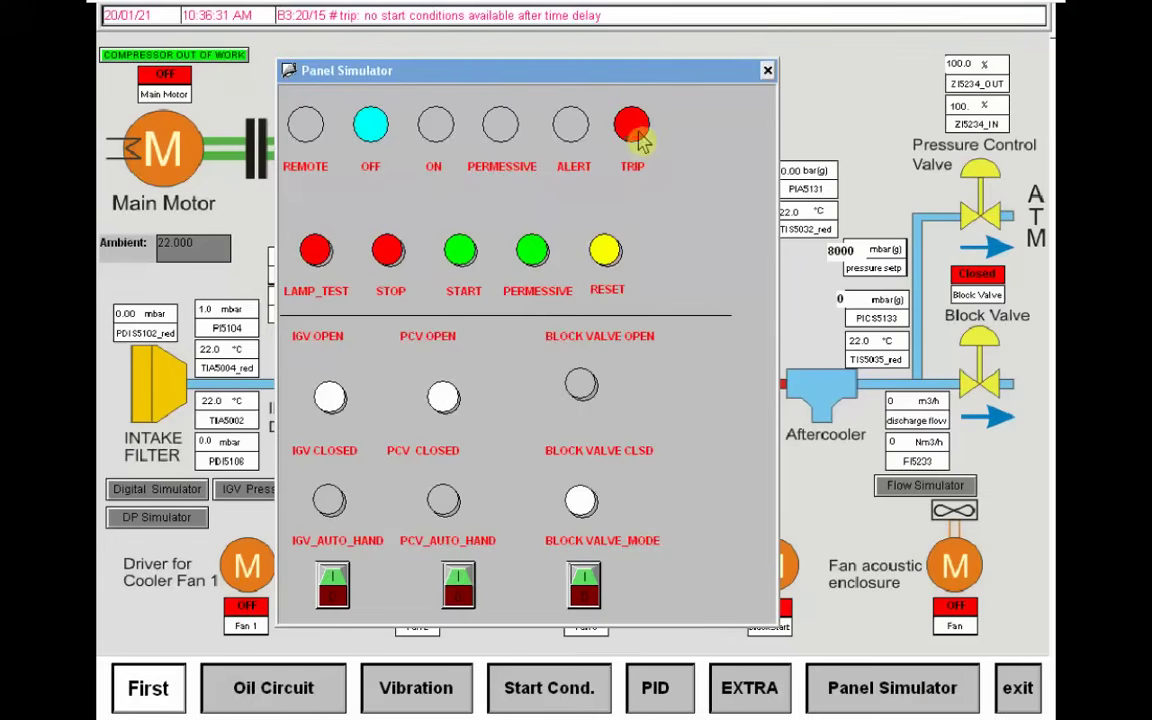
left_click(607, 252)
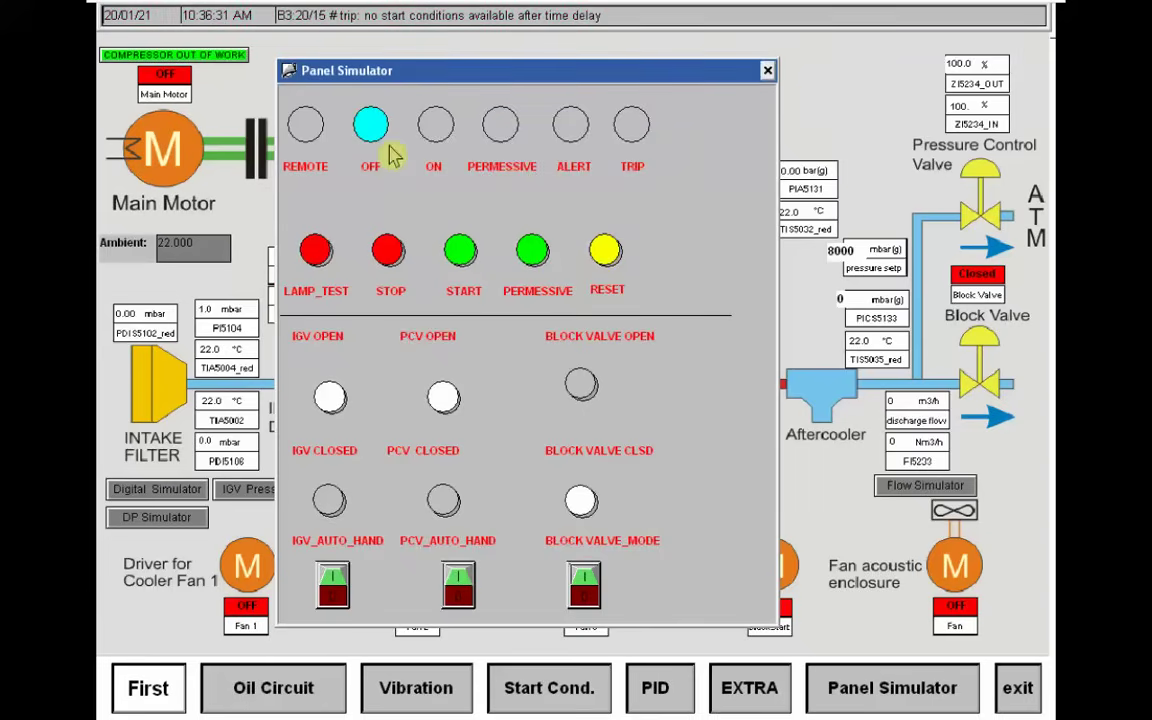
left_click(767, 70)
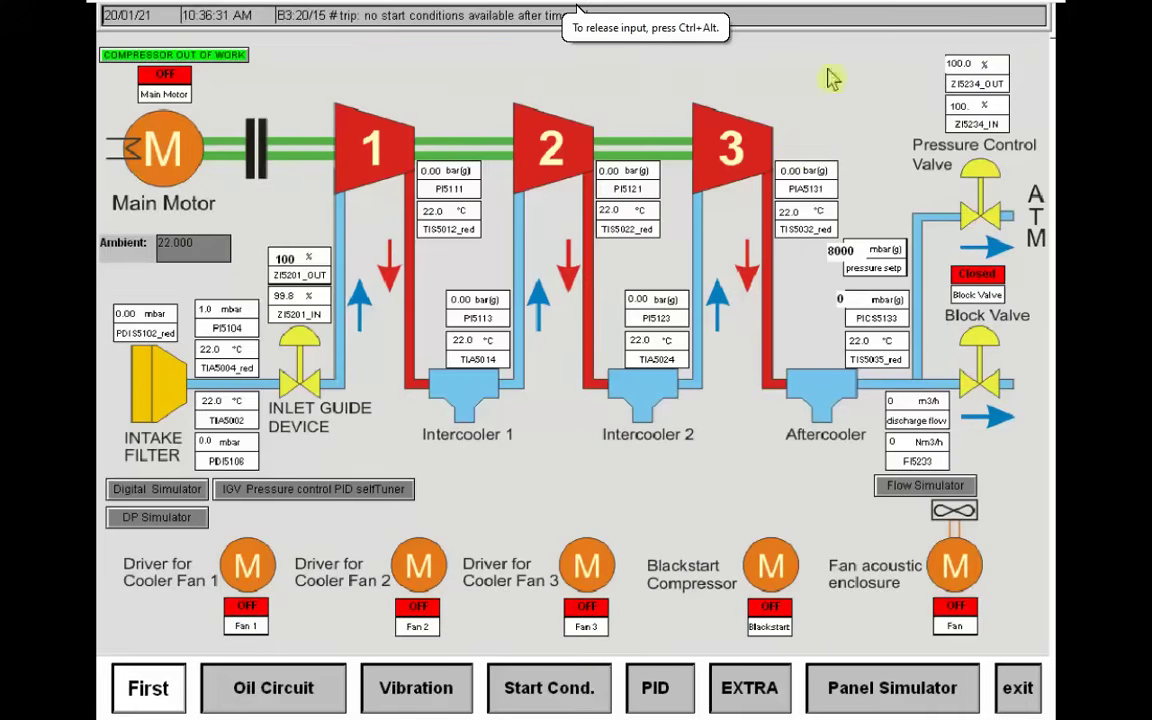
Acknowledge the start-condition trip message on the EXTRA page and bring up the Oil Circuit page by way of the First page.
left_click(750, 685)
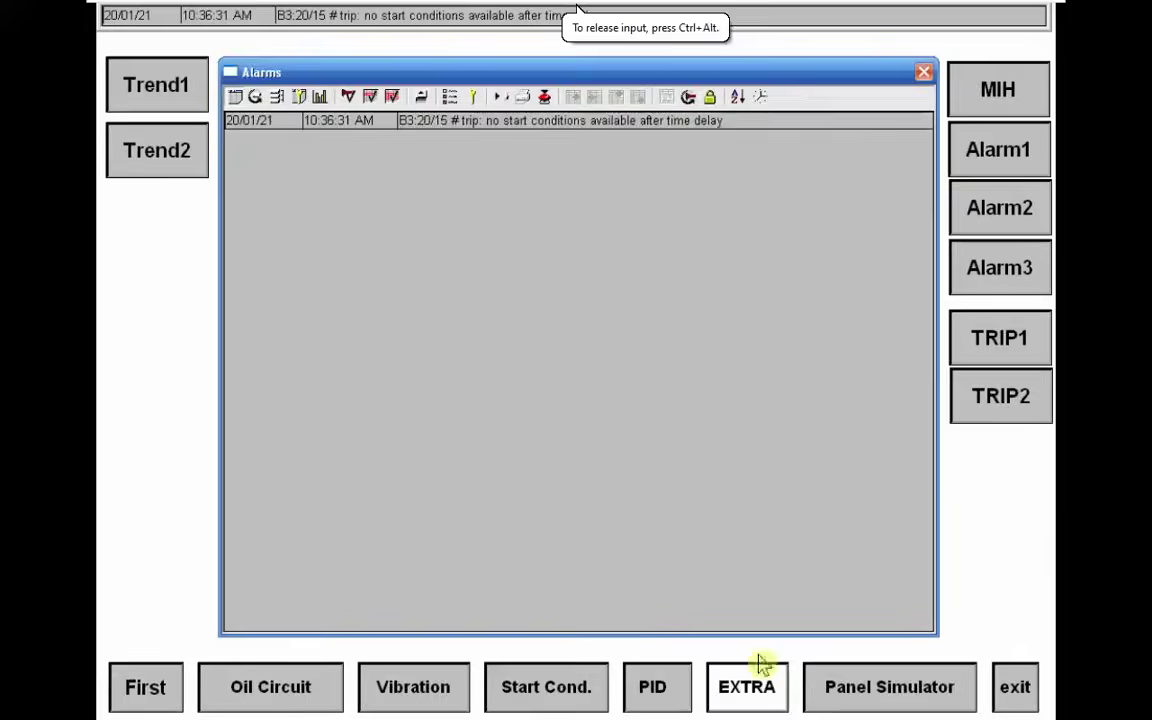
left_click(393, 98)
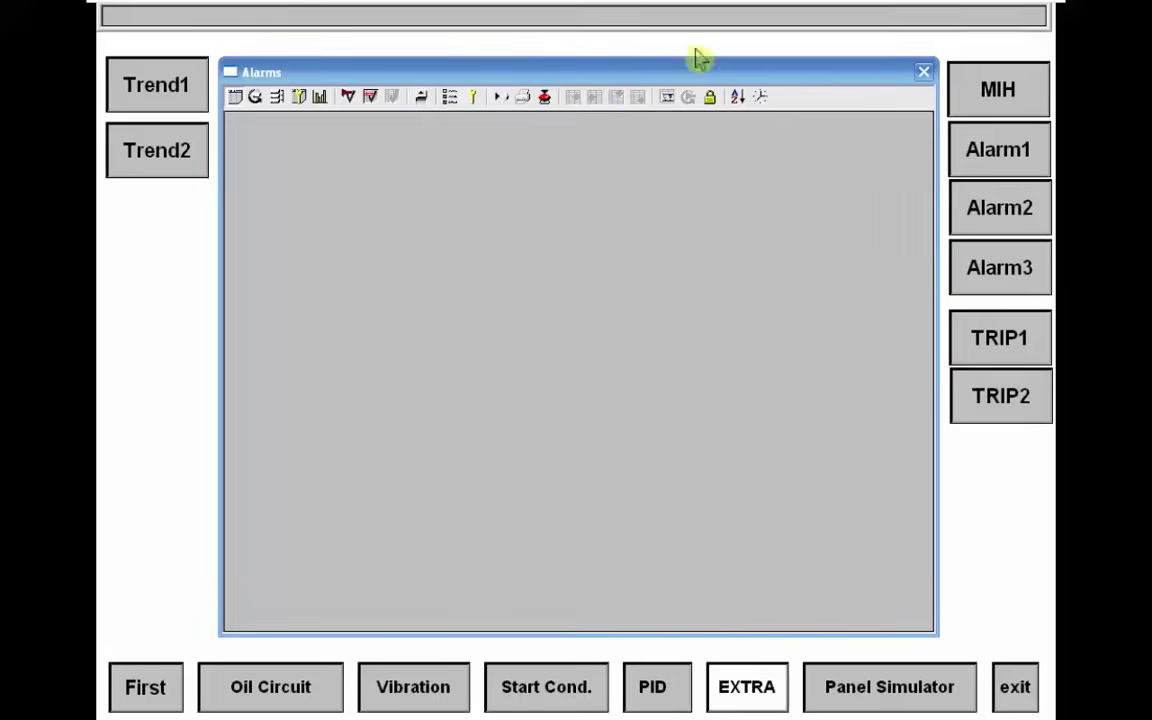
left_click(158, 689)
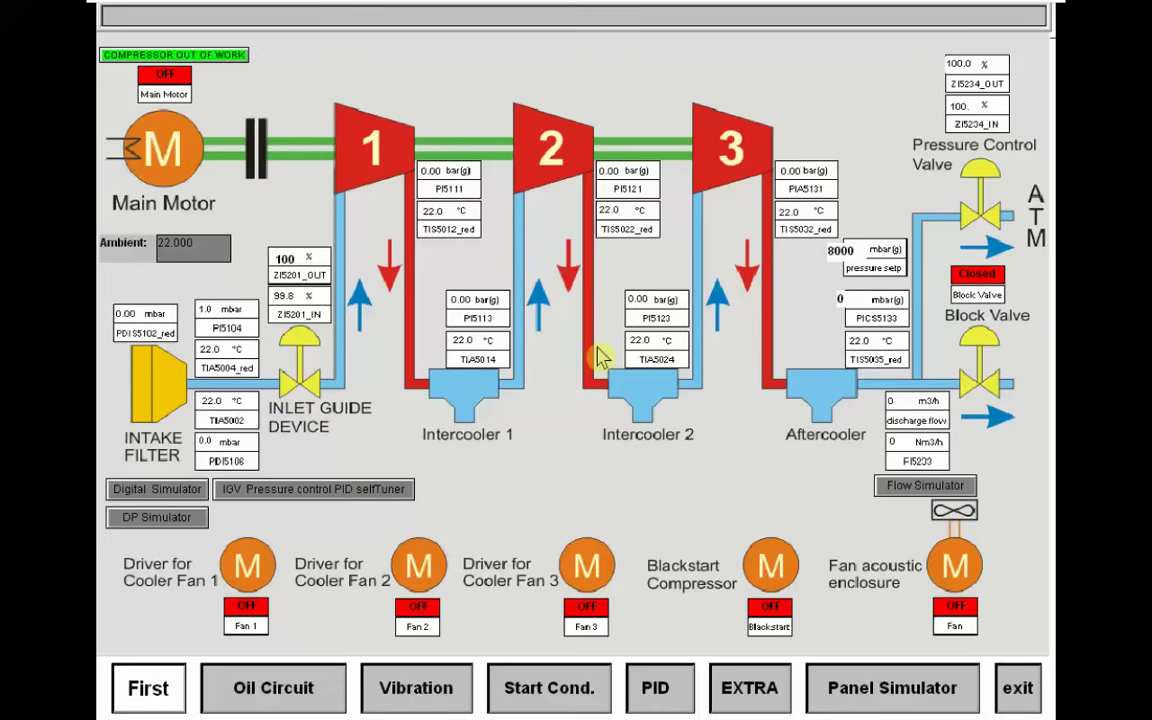
left_click(278, 698)
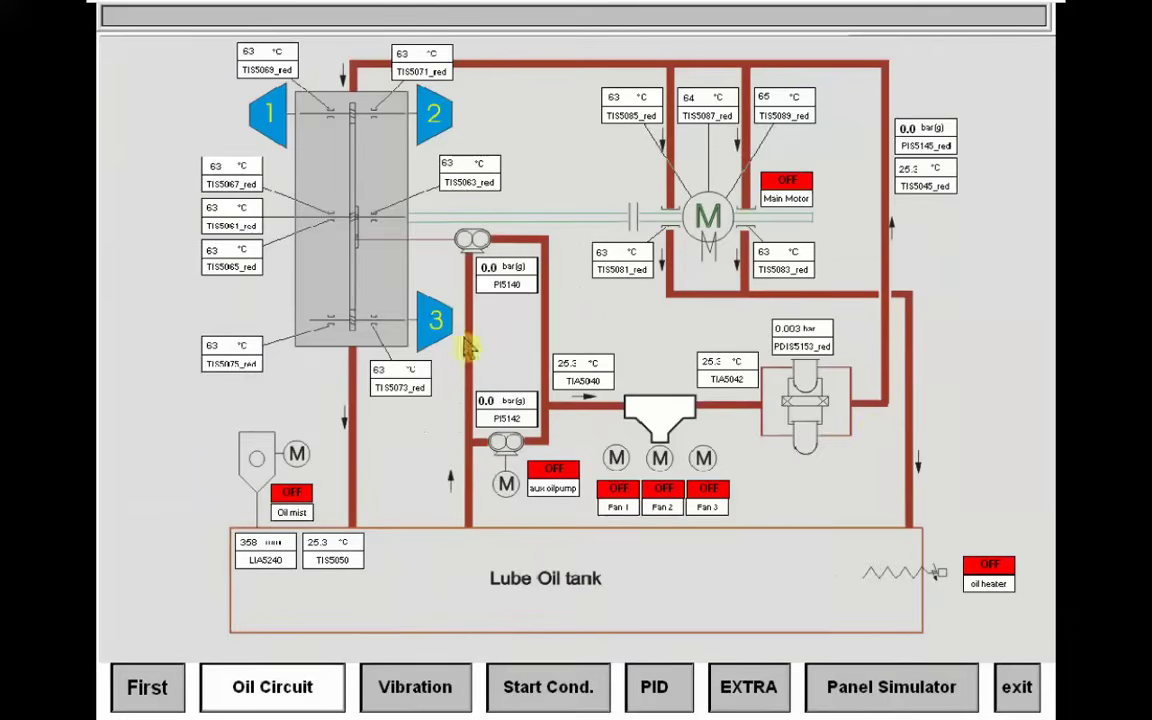